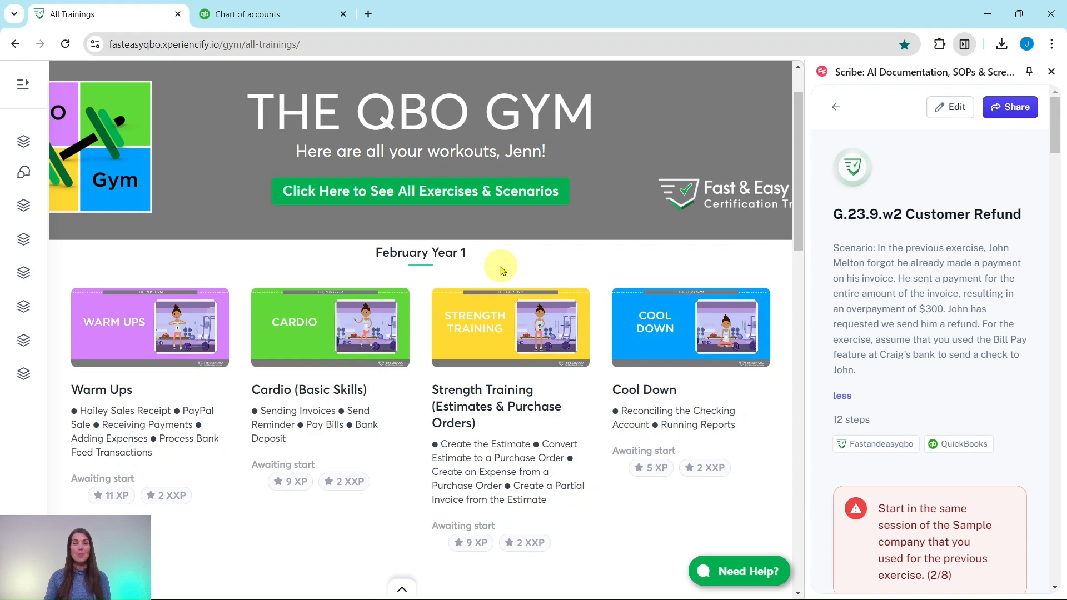
Open the Warm Ups lesson under September Year 1 in the list of trainings.
scroll(381, 238, down, 18)
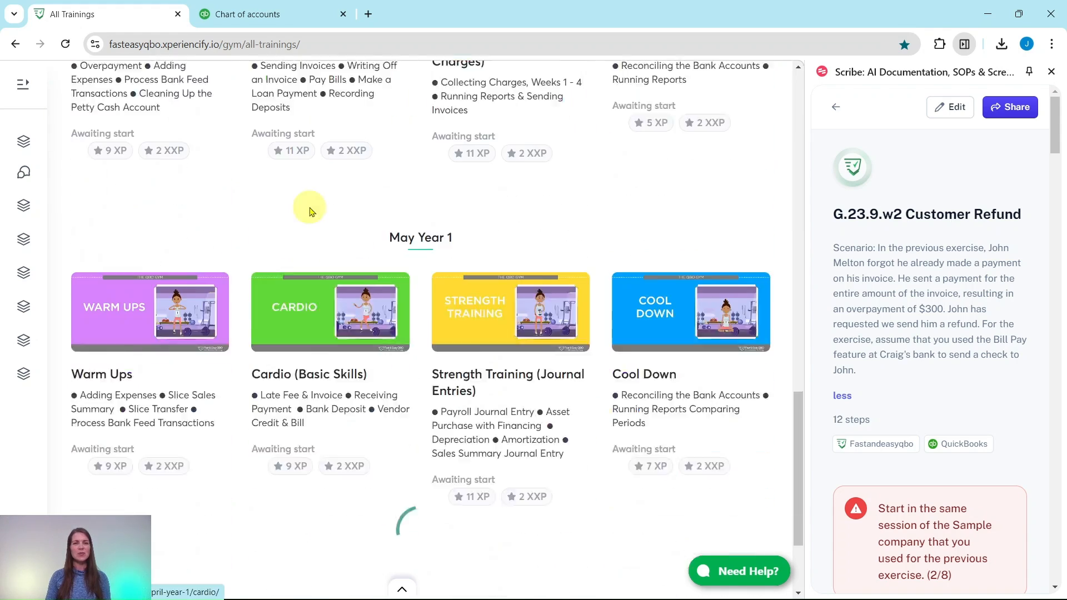
scroll(309, 212, down, 20)
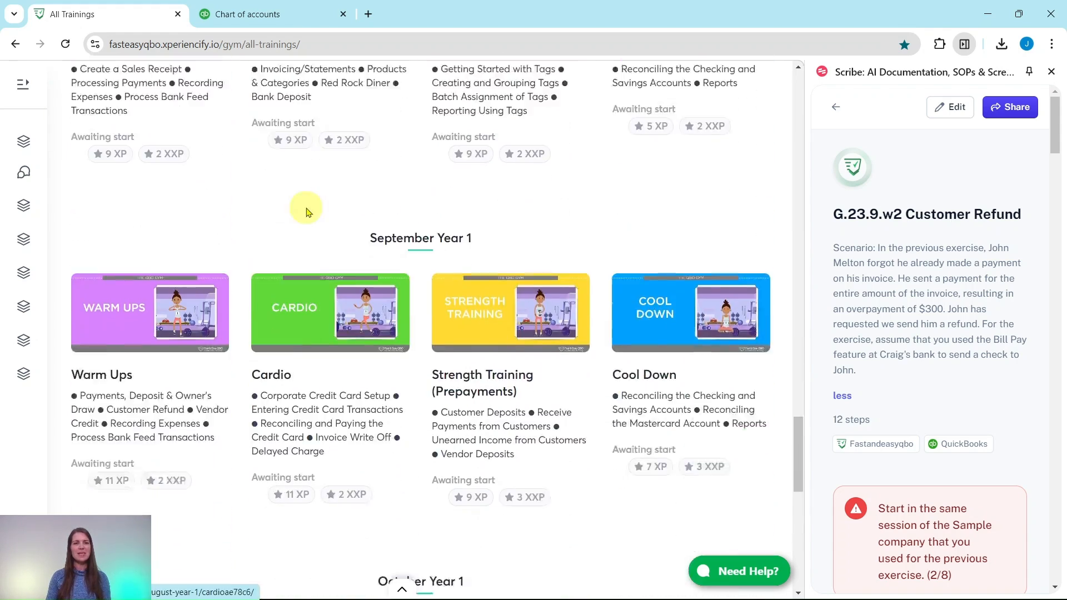
scroll(309, 212, down, 2)
click(124, 238)
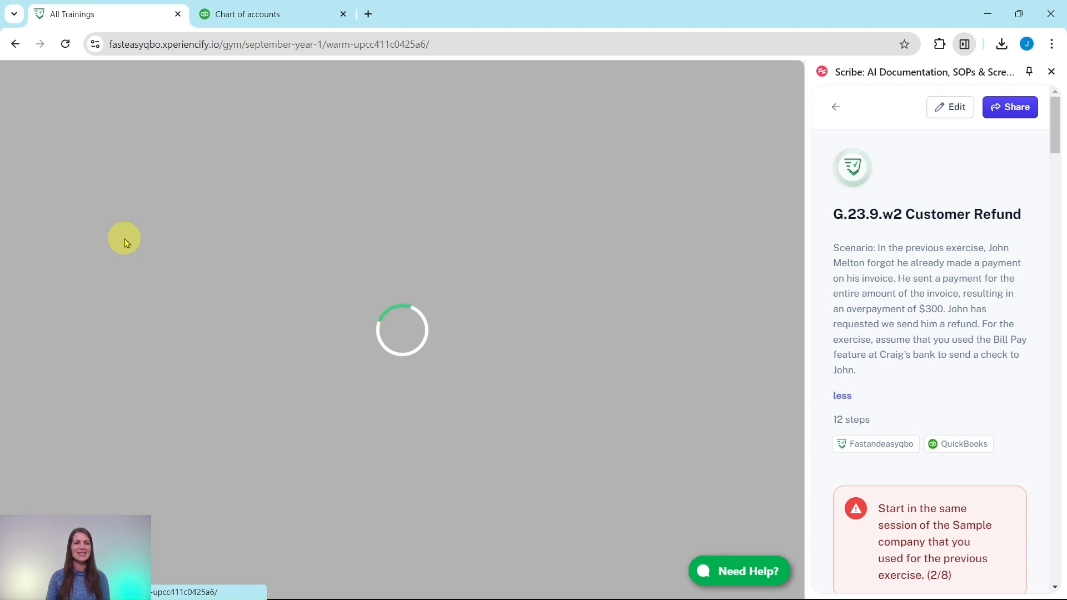
Review the lesson's quiz and hands-on practice exercises, including G.23.9.w2, and the starting instructions of the Customer Refund guide.
scroll(325, 223, down, 2)
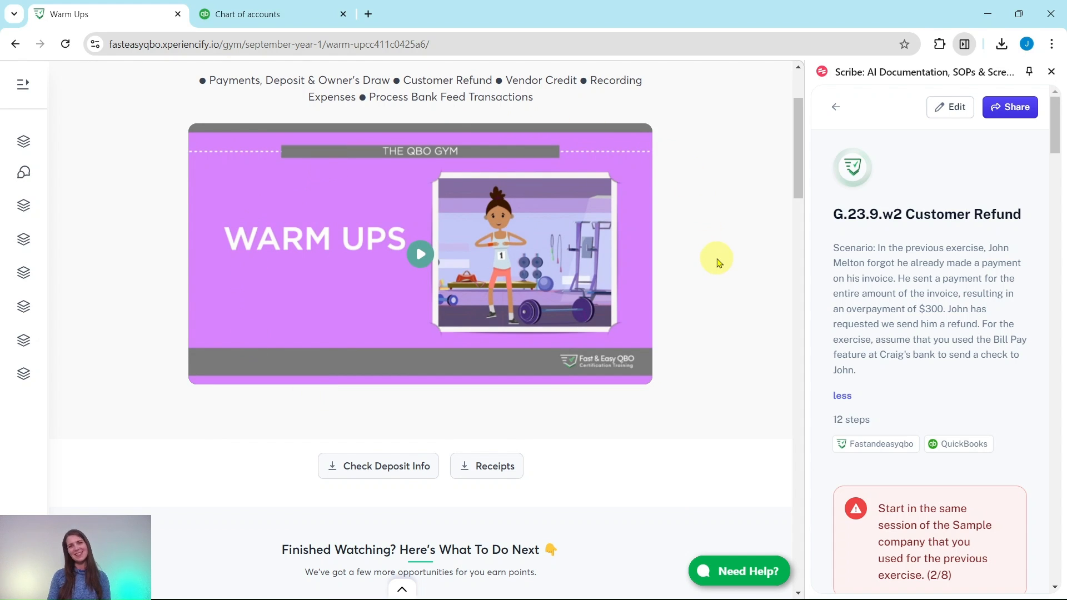
scroll(717, 259, down, 8)
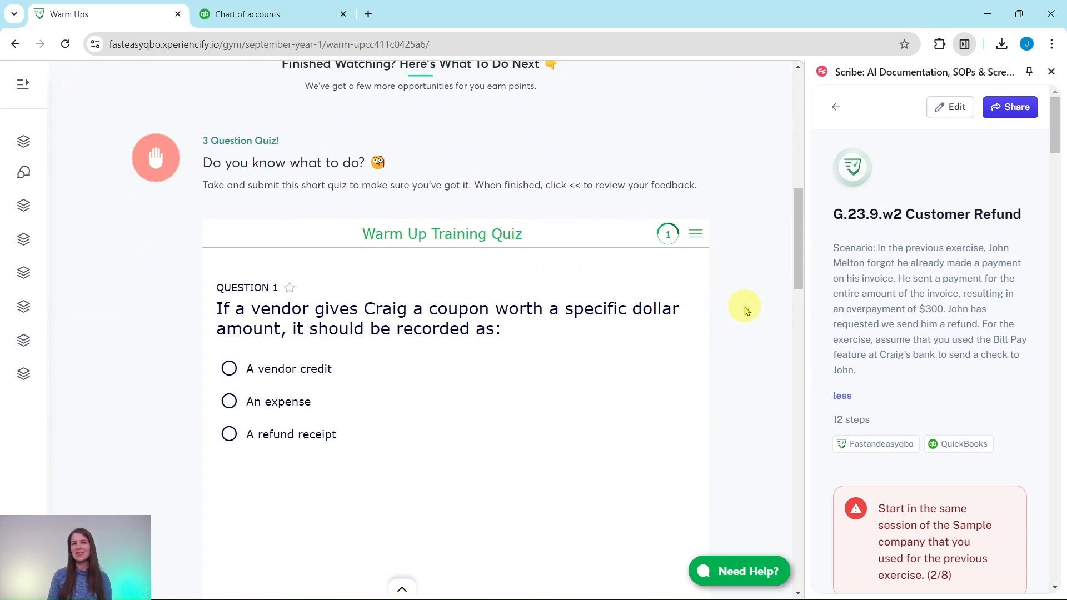
scroll(745, 307, down, 10)
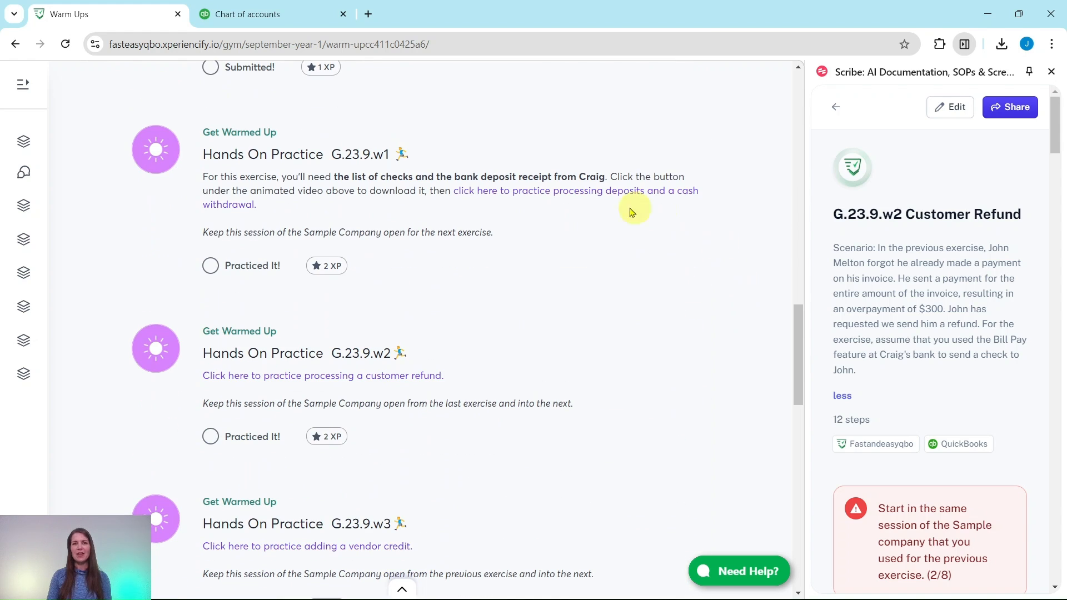
scroll(489, 342, down, 5)
scroll(496, 330, down, 8)
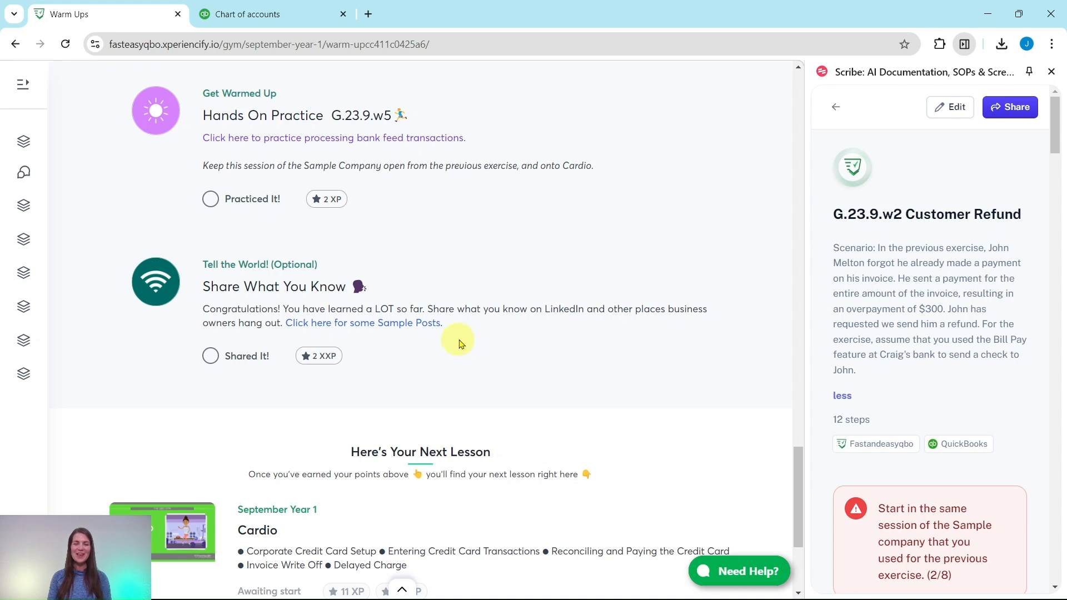
scroll(452, 311, up, 10)
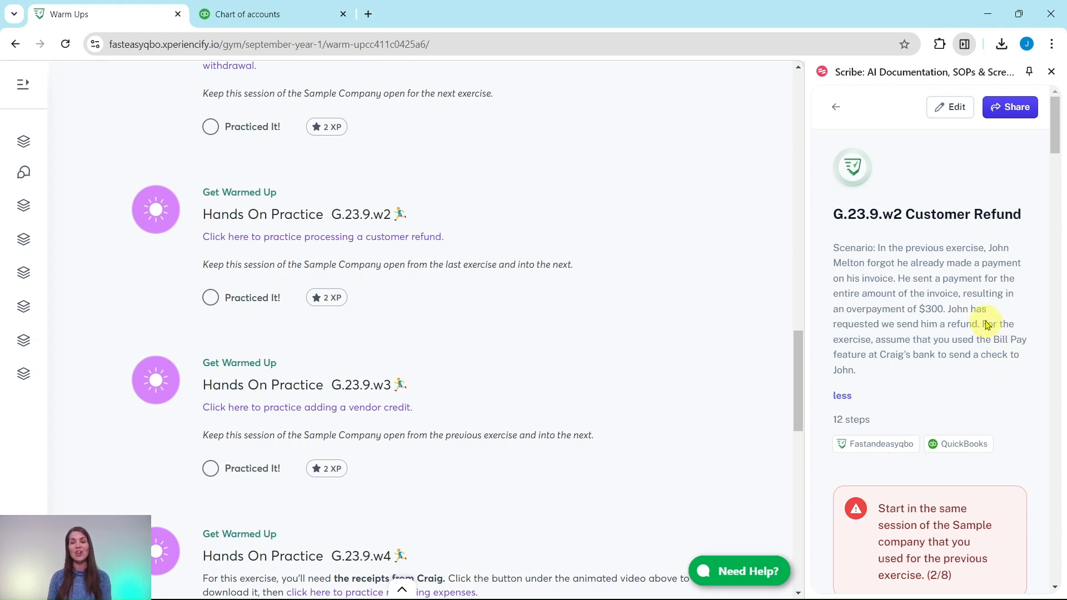
scroll(956, 278, down, 5)
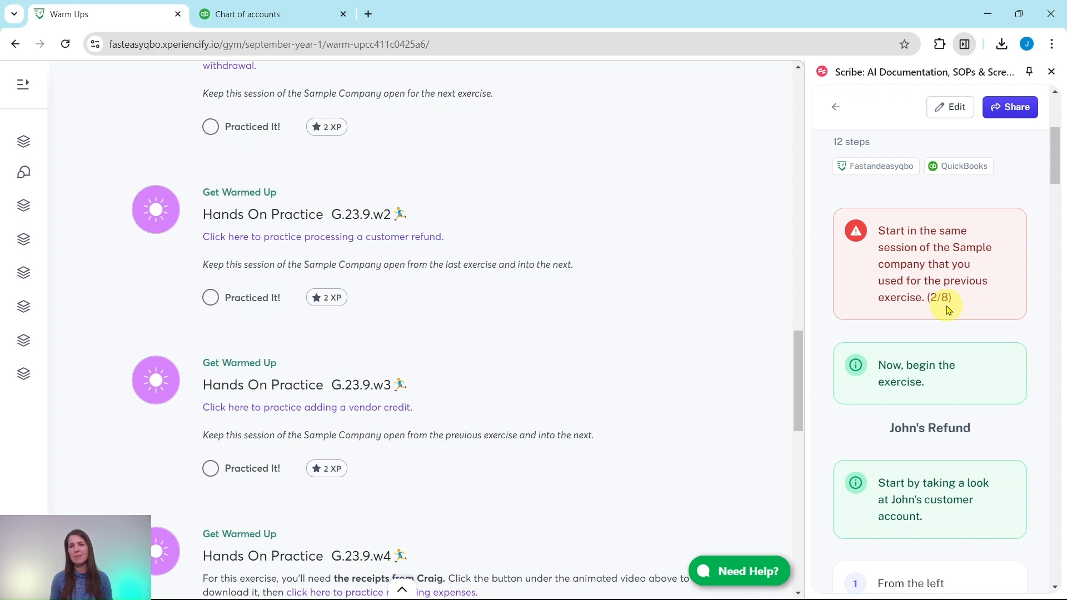
Switch to the QuickBooks Sample Company session and open the Customers list.
click(292, 16)
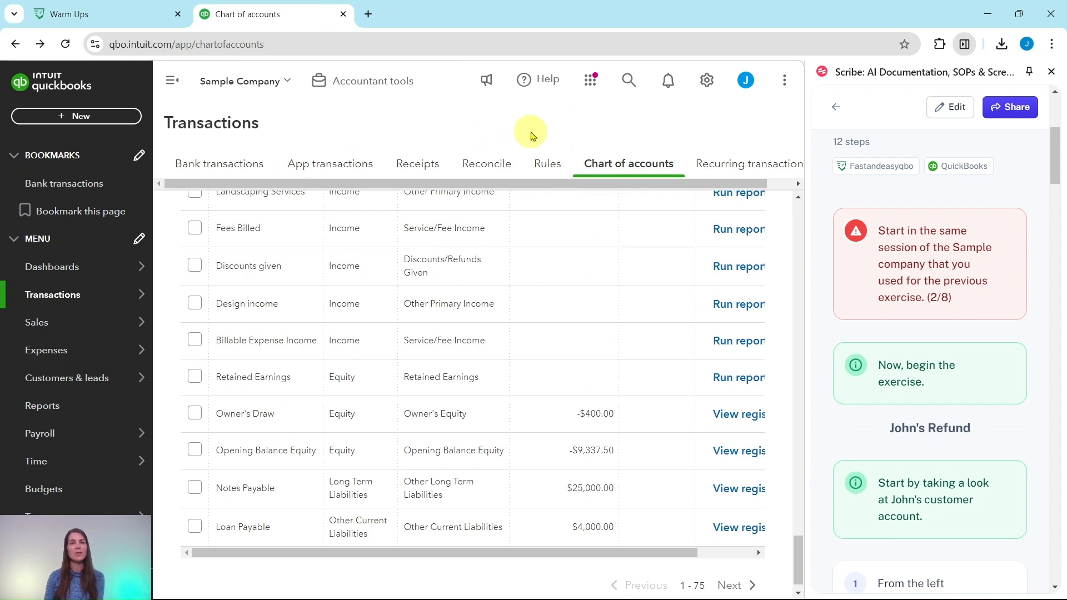
scroll(913, 265, down, 4)
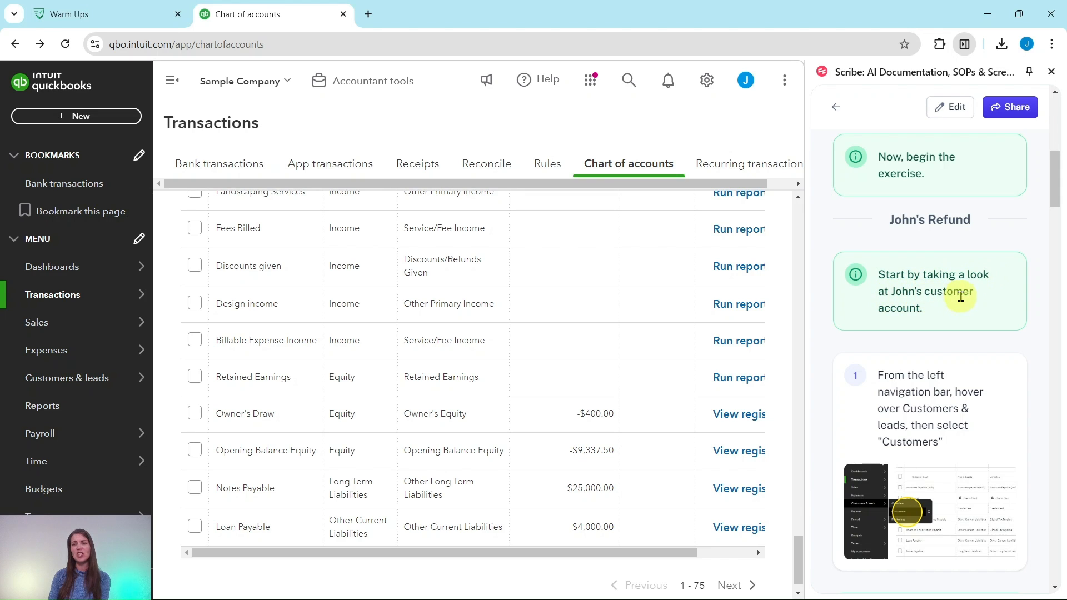
scroll(910, 310, down, 3)
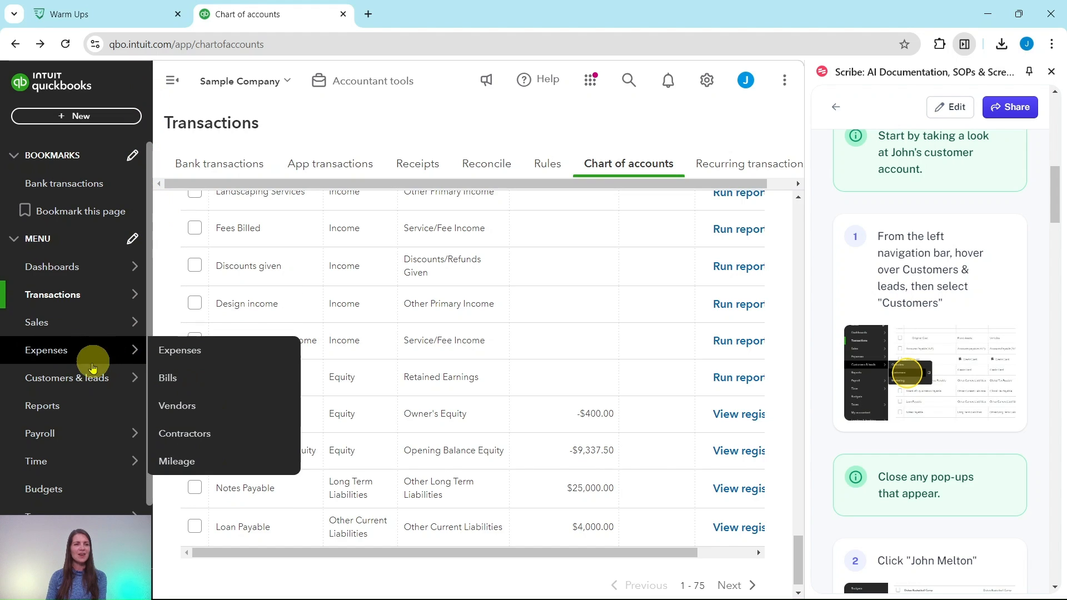
mouse_move(61, 378)
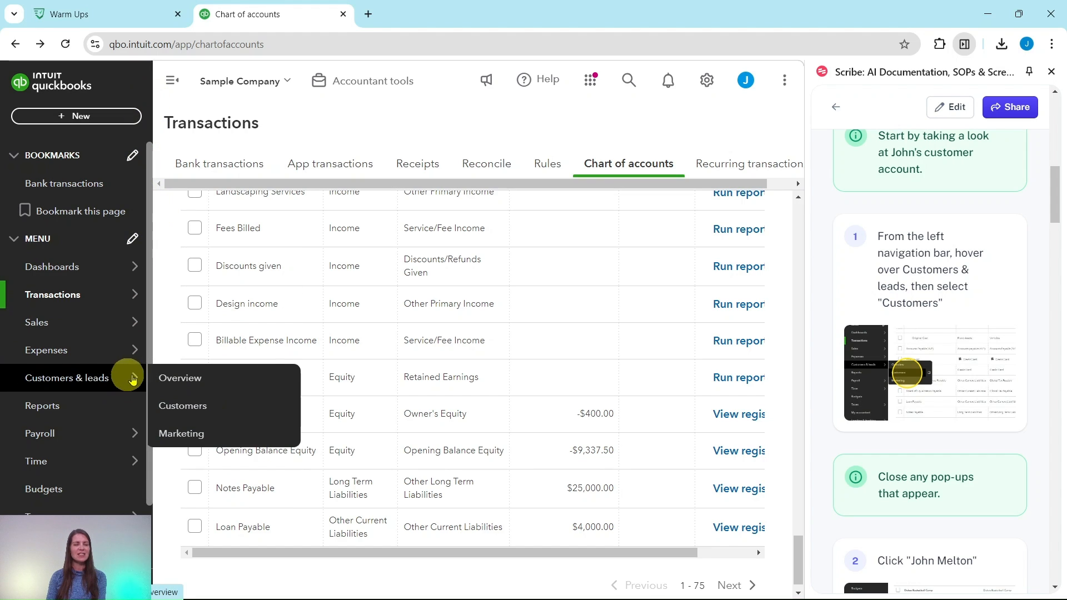
click(182, 409)
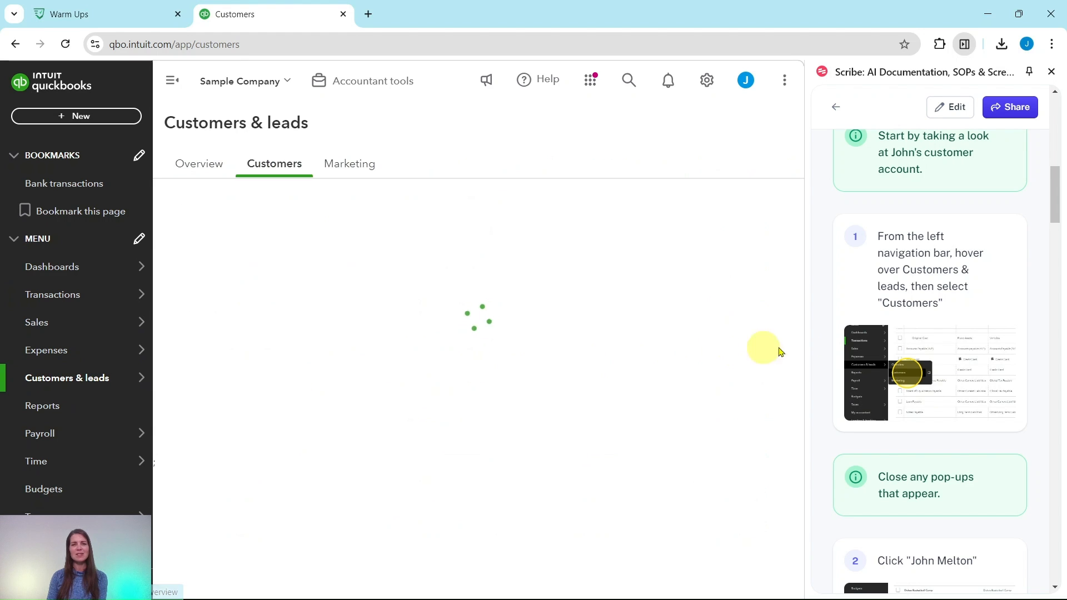
Open the account of the customer who made the $300 overpayment from the Customers list.
scroll(939, 349, down, 2)
scroll(942, 344, down, 5)
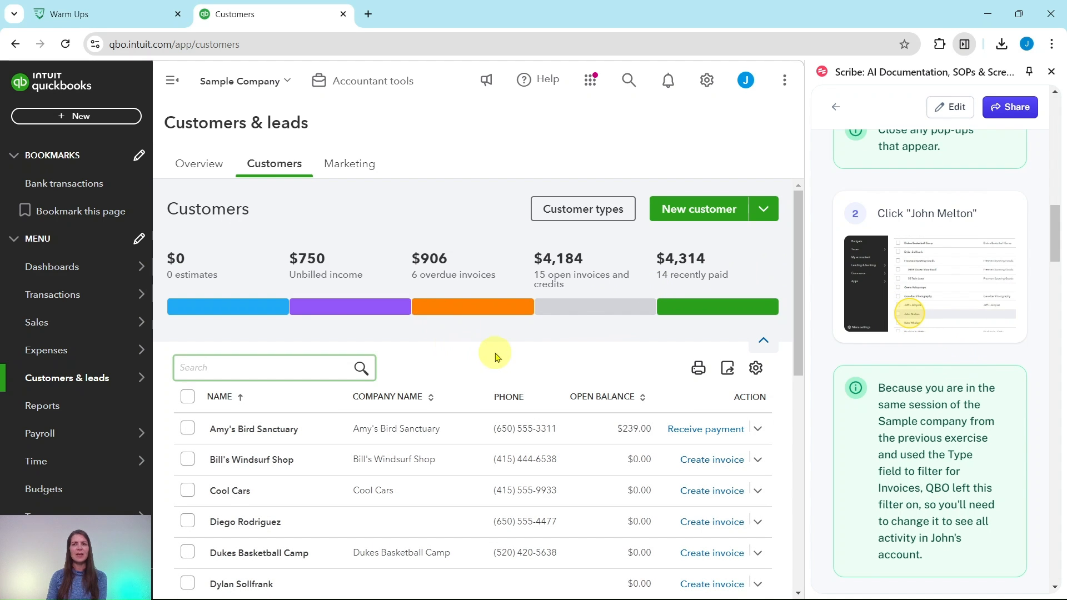
scroll(469, 350, down, 6)
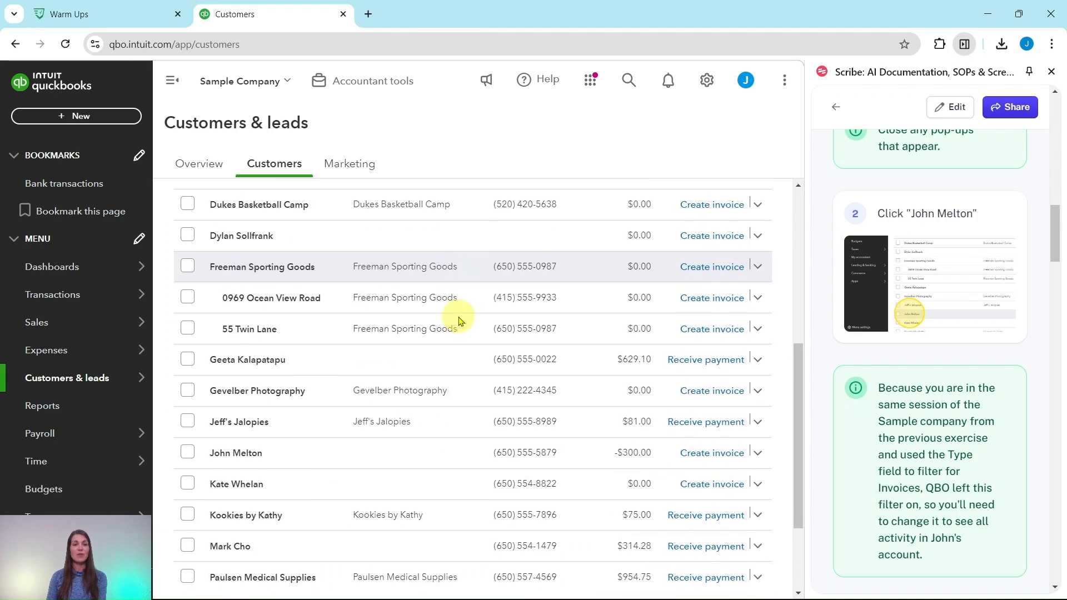
scroll(459, 321, down, 2)
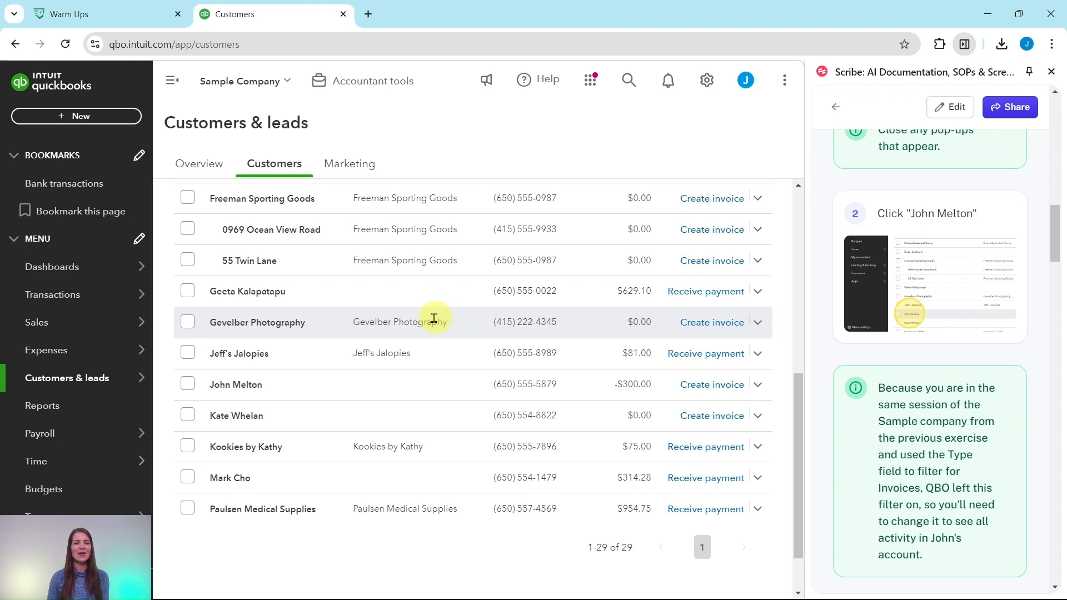
click(229, 392)
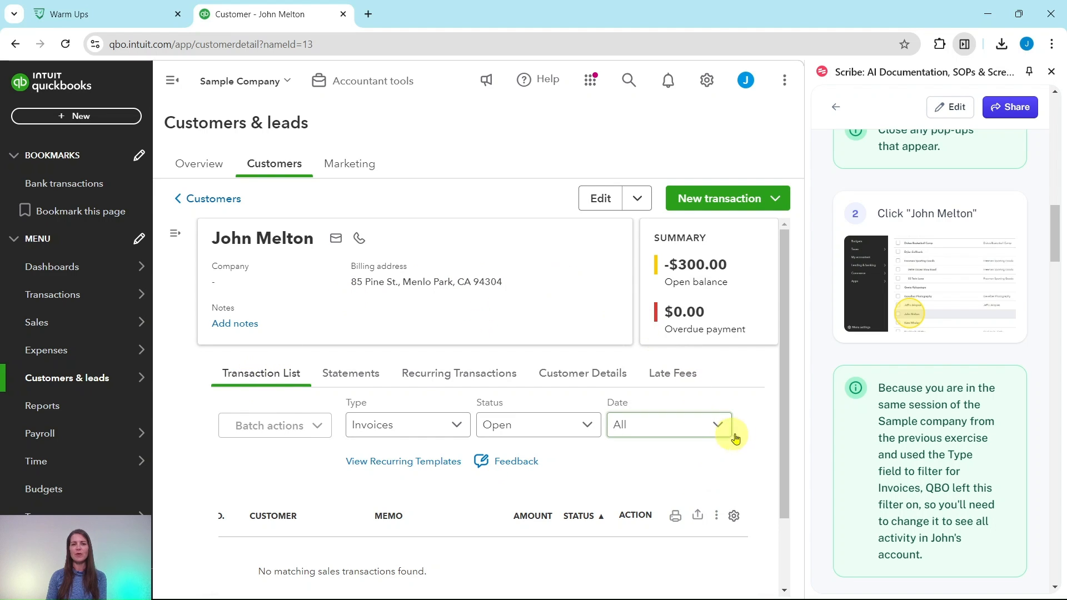
Set the Type filter of the customer's transaction list to All transactions.
scroll(904, 409, down, 4)
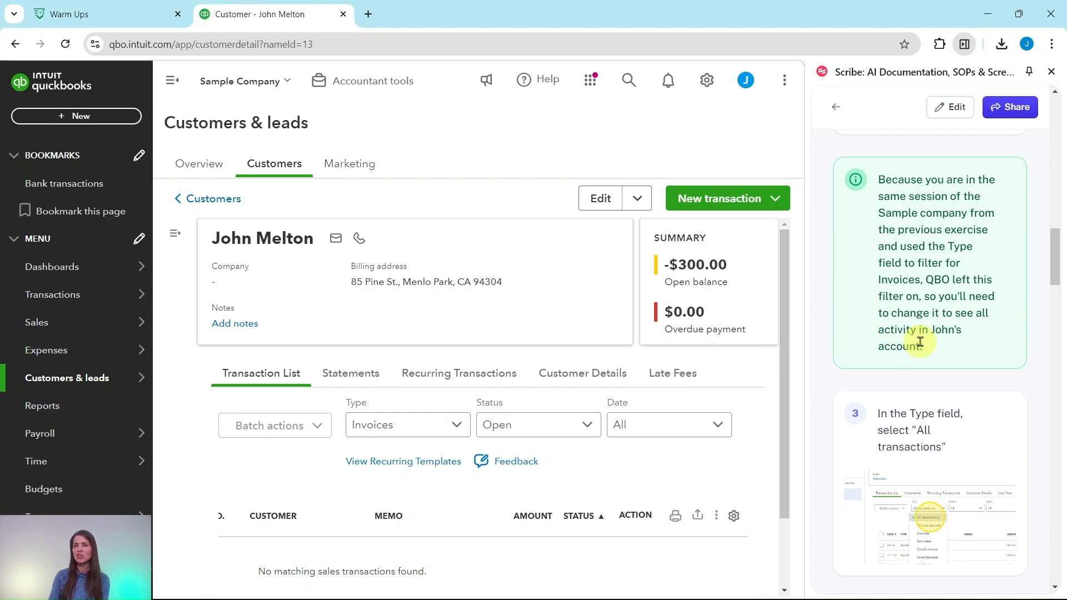
scroll(917, 341, down, 4)
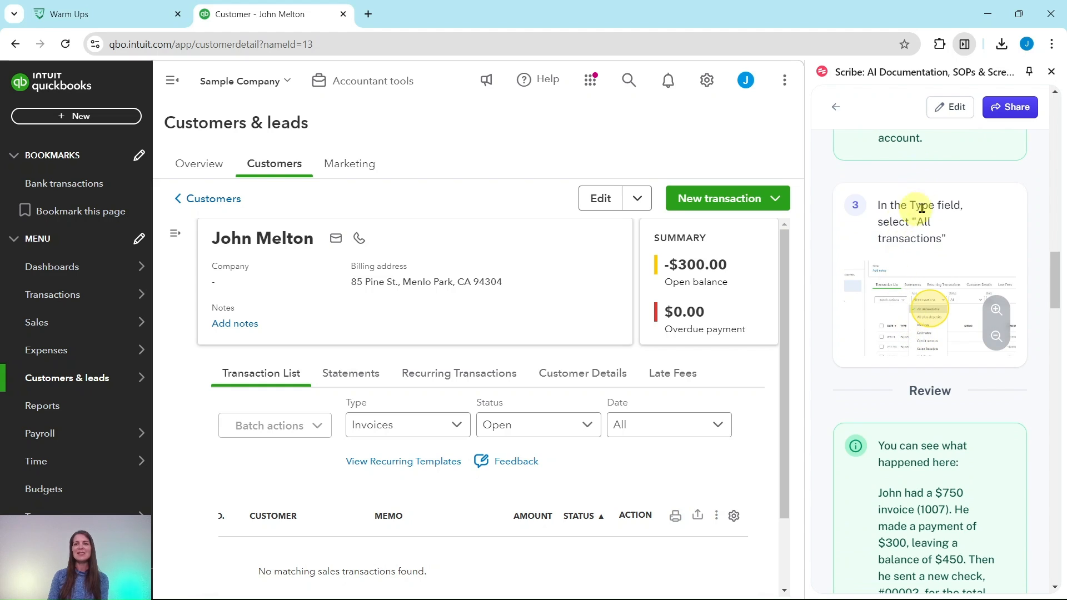
click(455, 428)
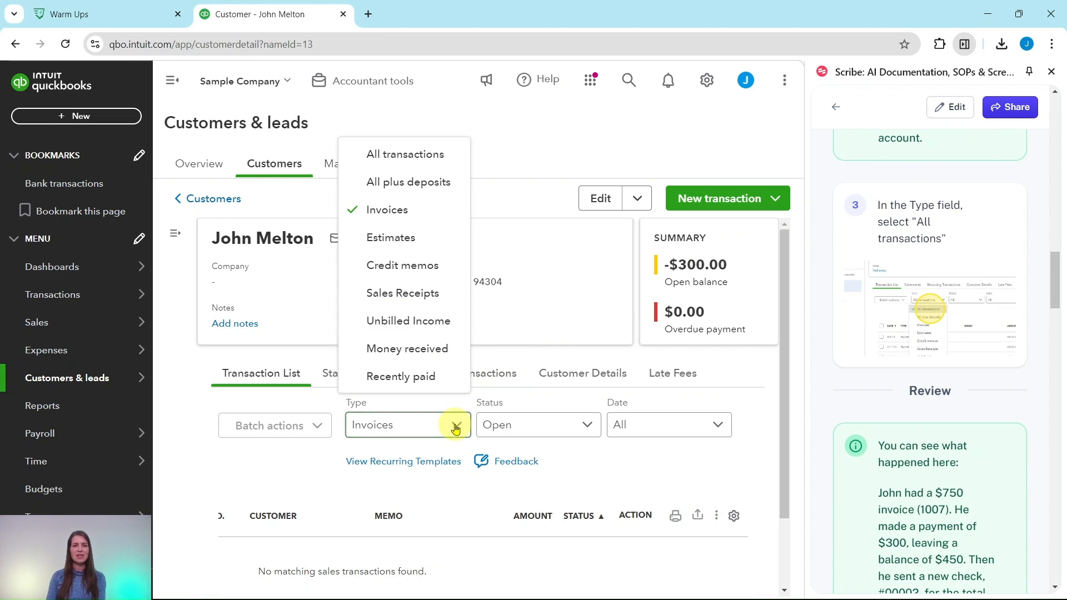
click(396, 154)
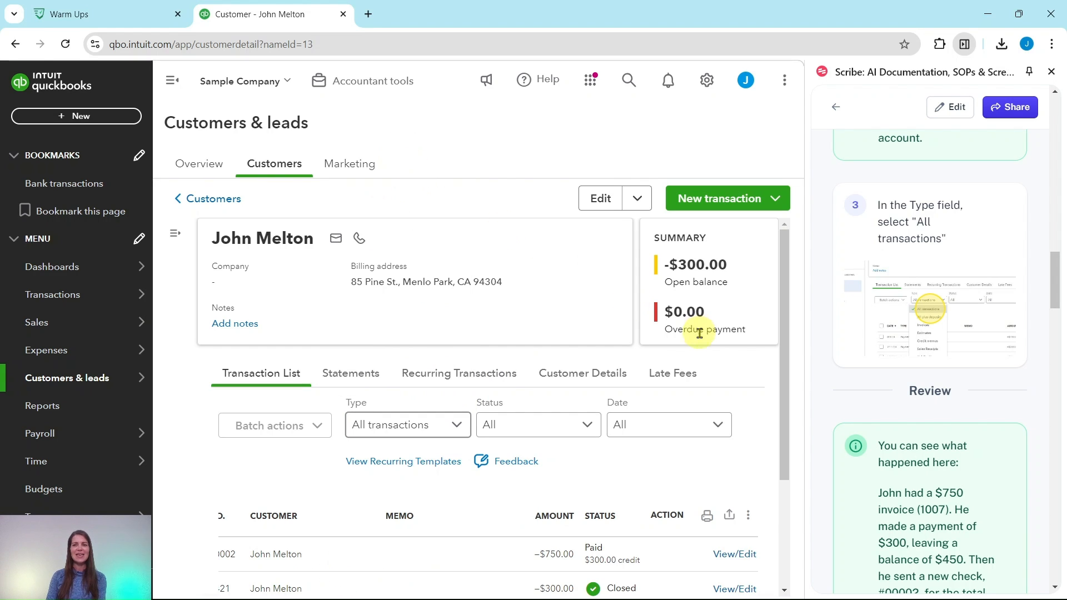
Examine the dates, types, numbers, amounts and statuses of the customer's payments and invoice, and compare them with the guide's review.
scroll(714, 345, down, 3)
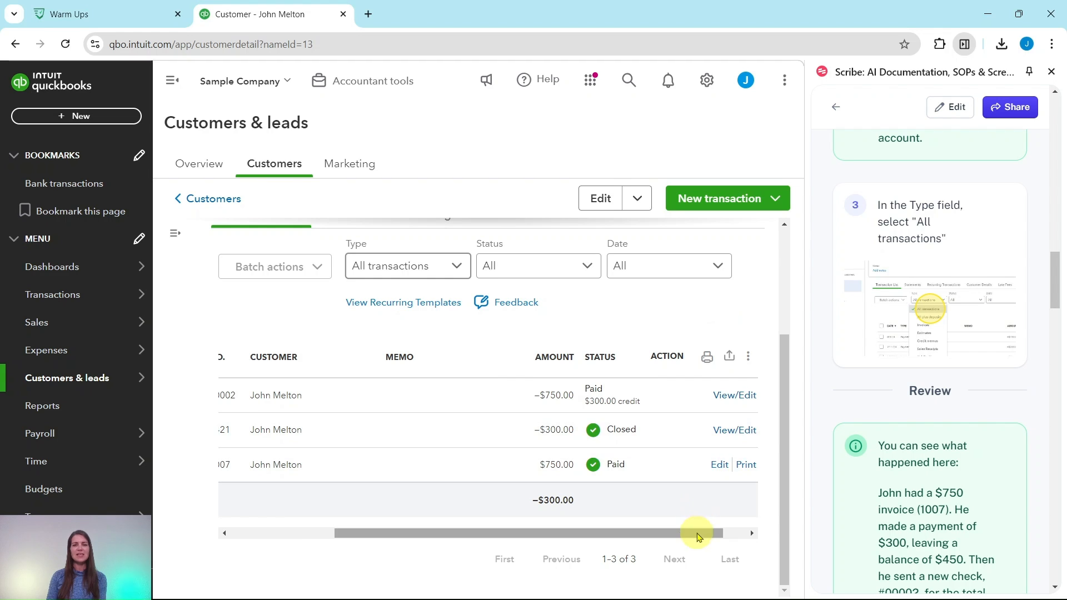
drag(699, 536, 505, 543)
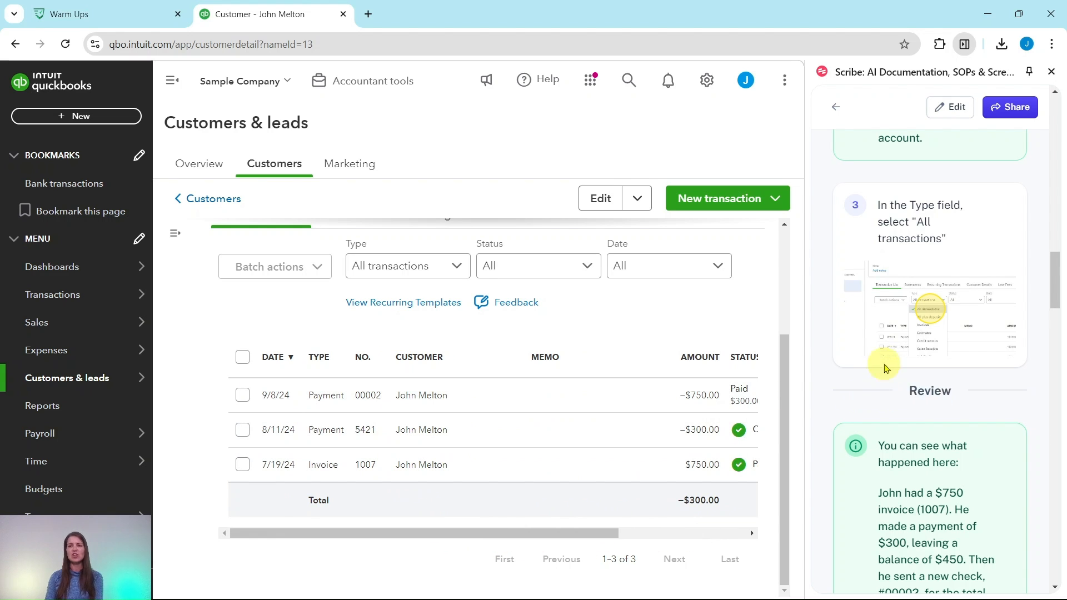
scroll(887, 374, down, 5)
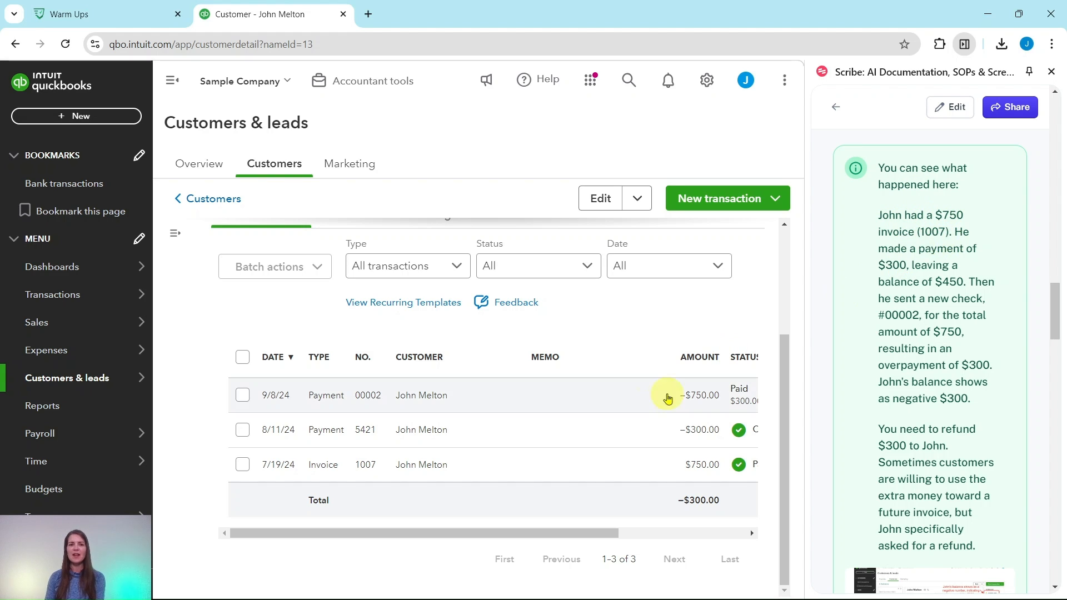
drag(489, 533, 615, 531)
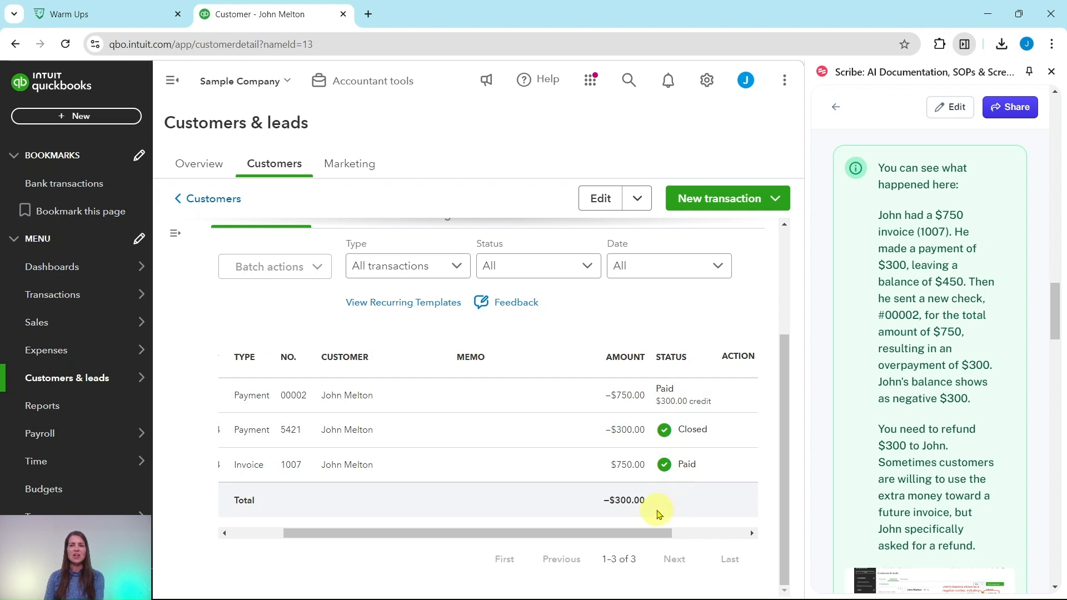
drag(626, 532, 700, 532)
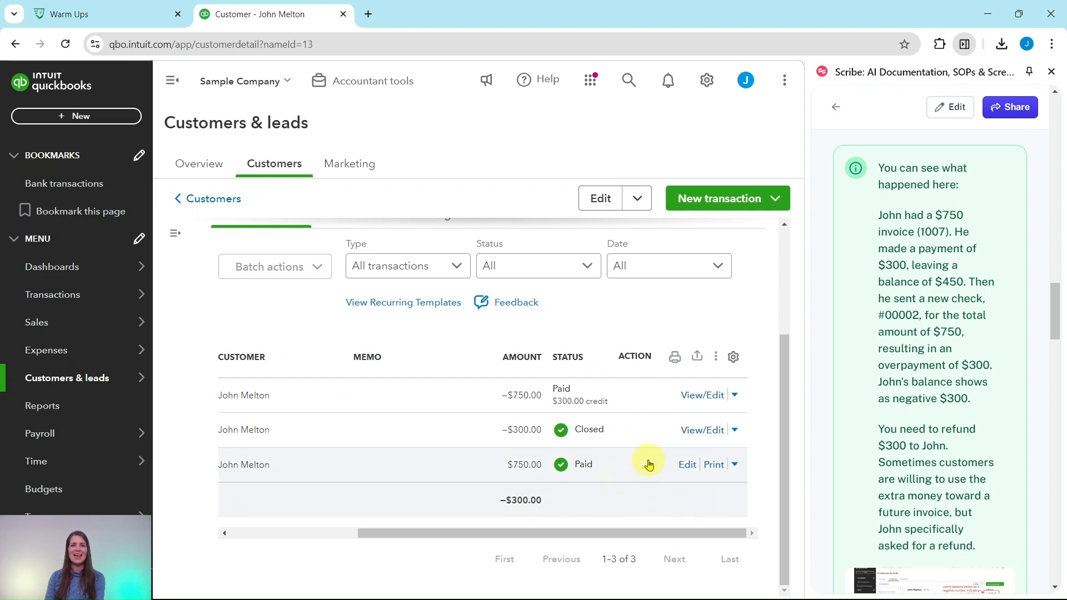
scroll(611, 482, up, 3)
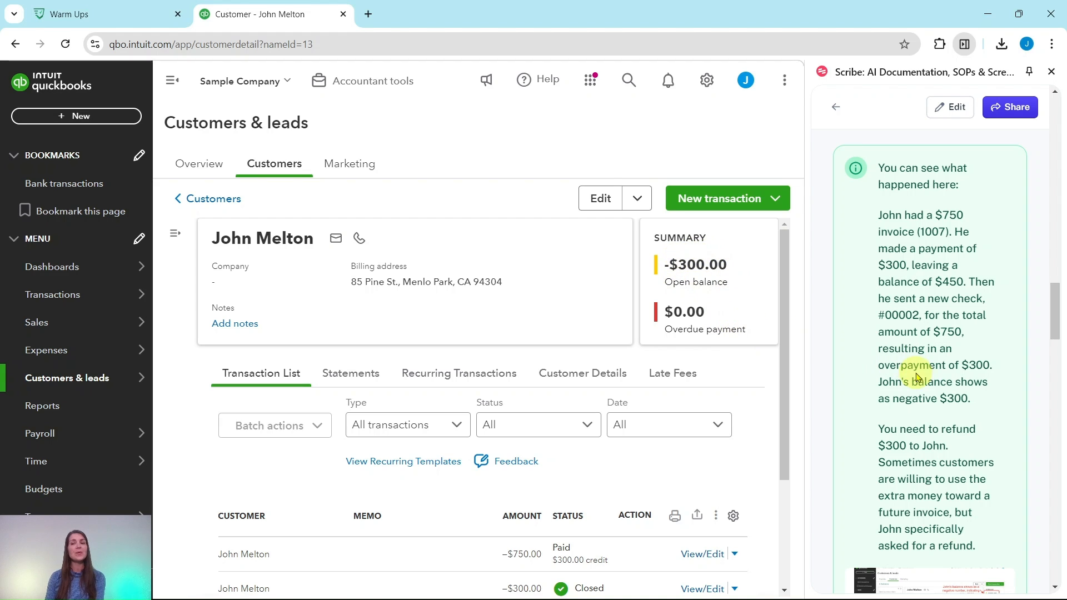
Read the guide's instructions for recording the refund and start a new Expense transaction.
scroll(925, 372, down, 3)
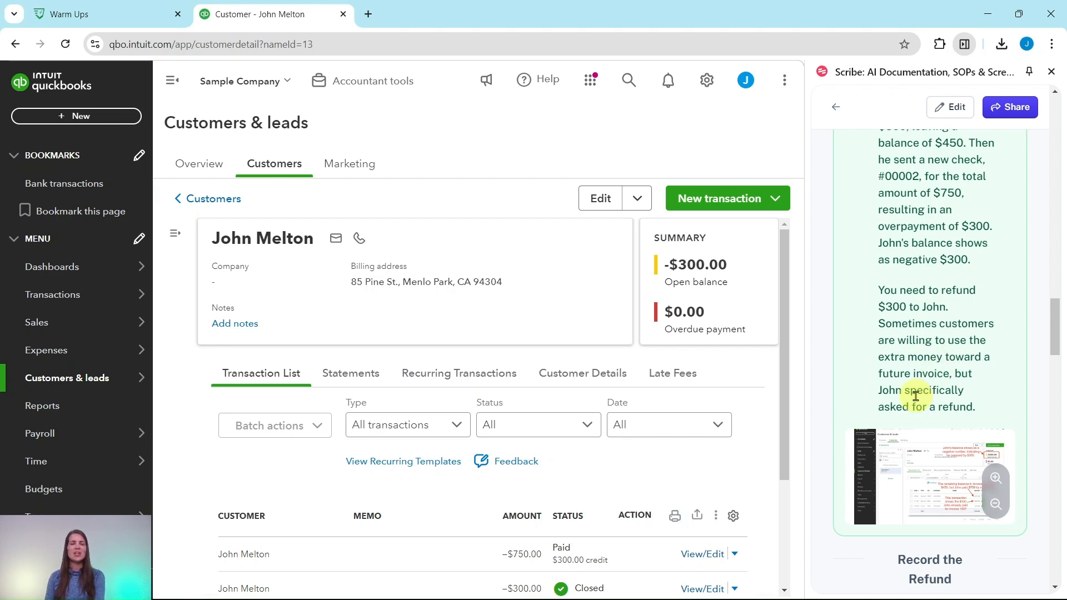
scroll(933, 402, down, 6)
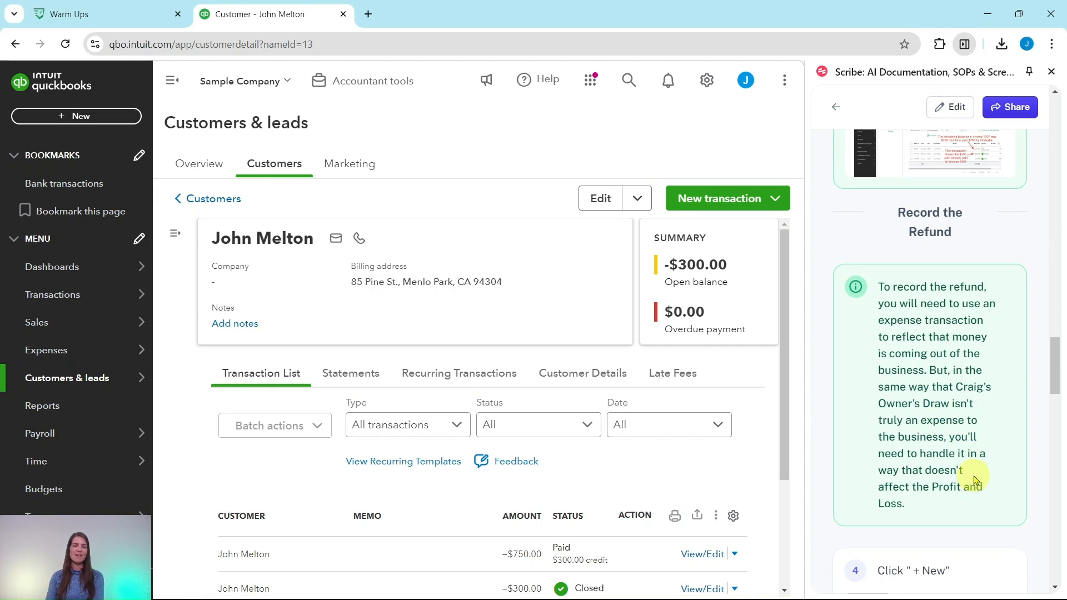
scroll(974, 457, down, 7)
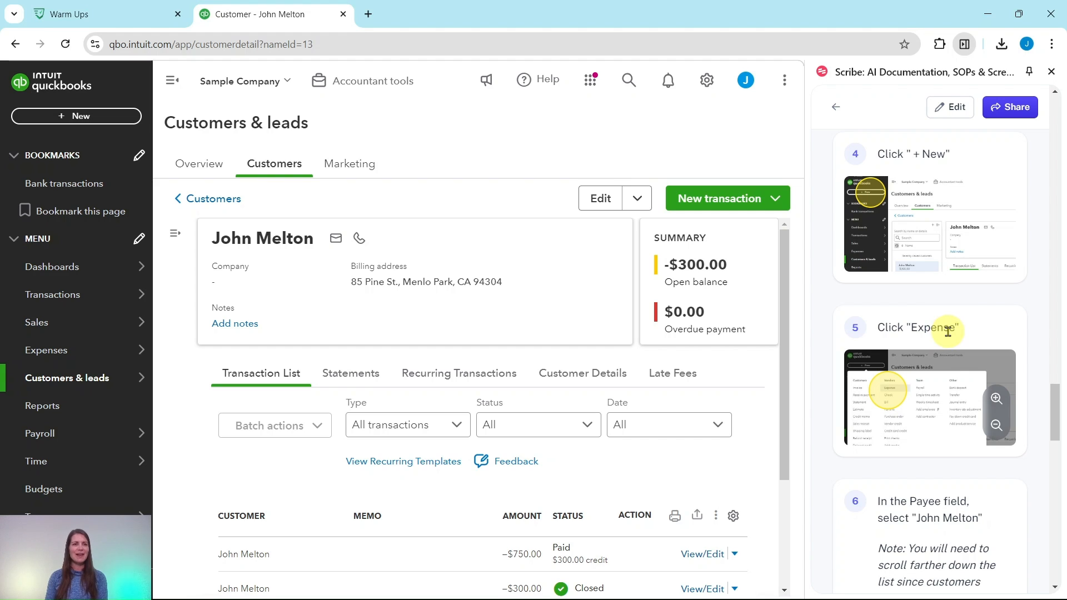
click(97, 117)
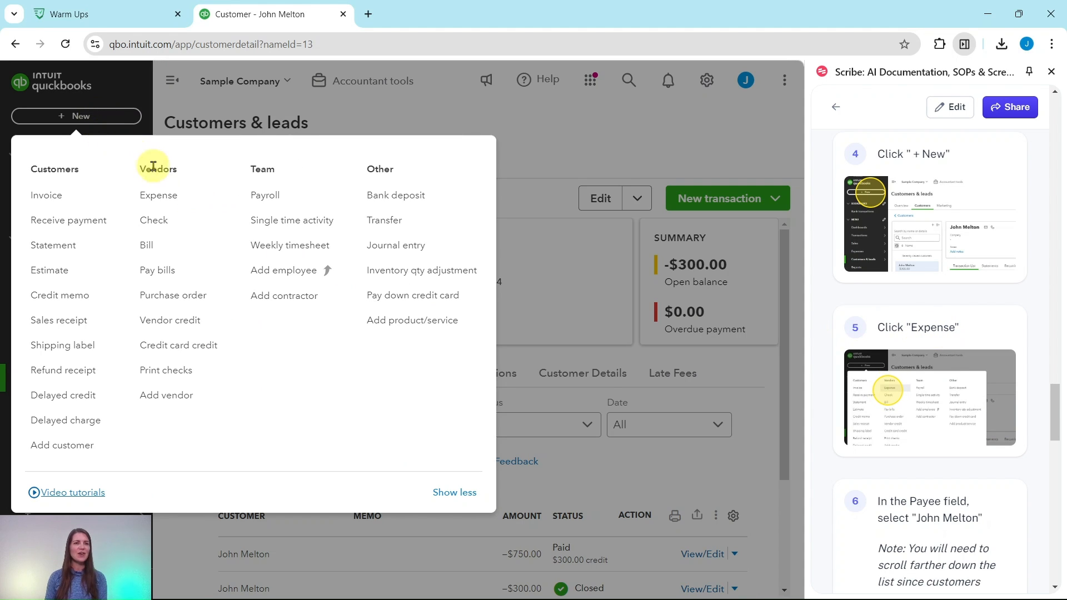
click(157, 201)
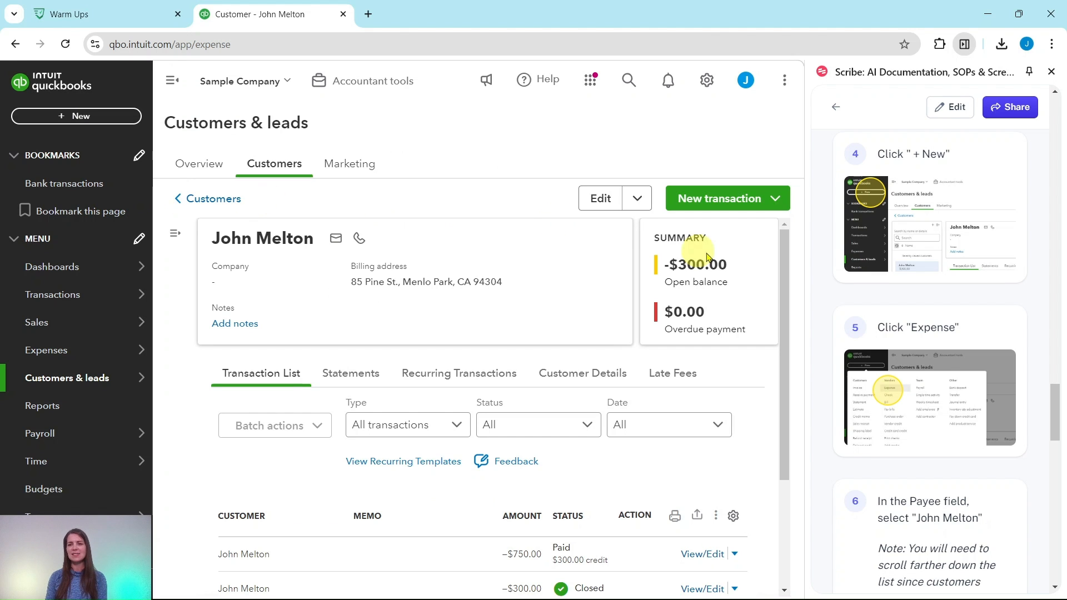
Choose the customer who overpaid as the payee of the expense.
scroll(933, 389, down, 5)
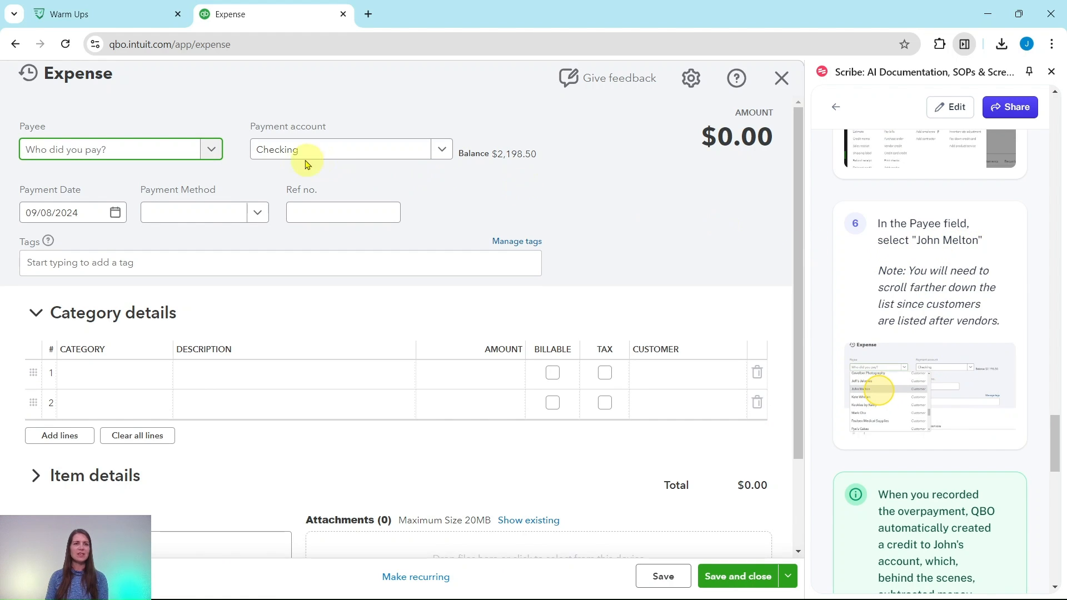
click(213, 151)
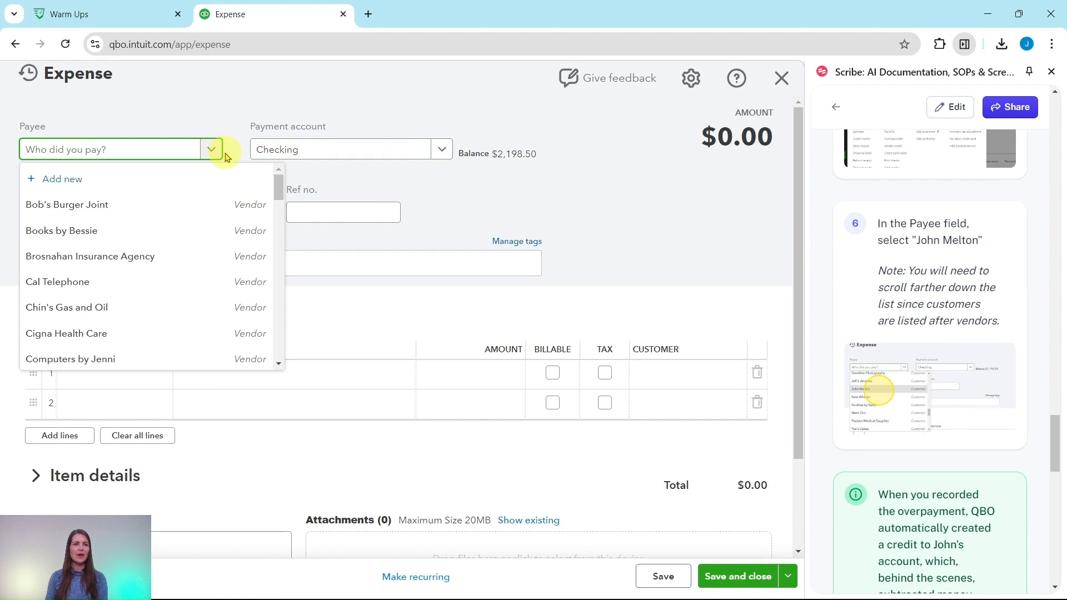
scroll(152, 209, down, 5)
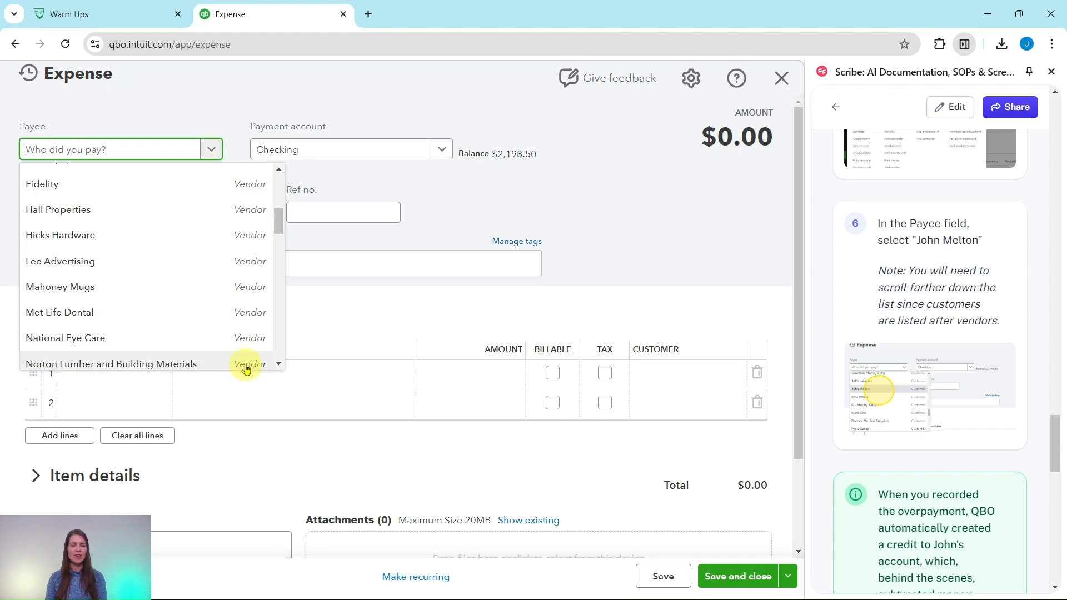
scroll(240, 249, down, 4)
scroll(240, 249, down, 5)
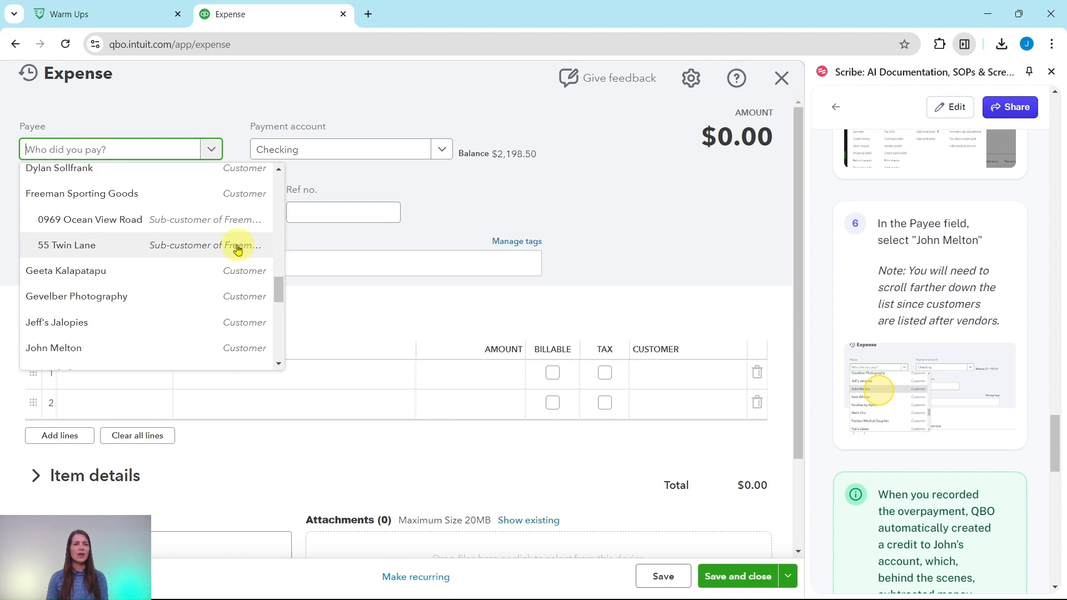
scroll(132, 245, down, 1)
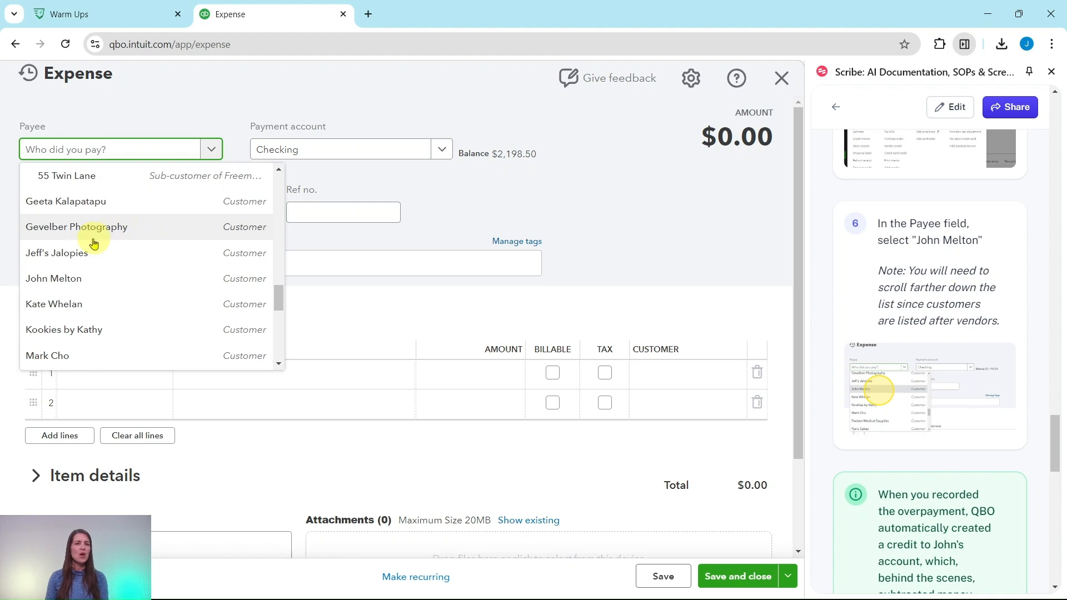
click(48, 282)
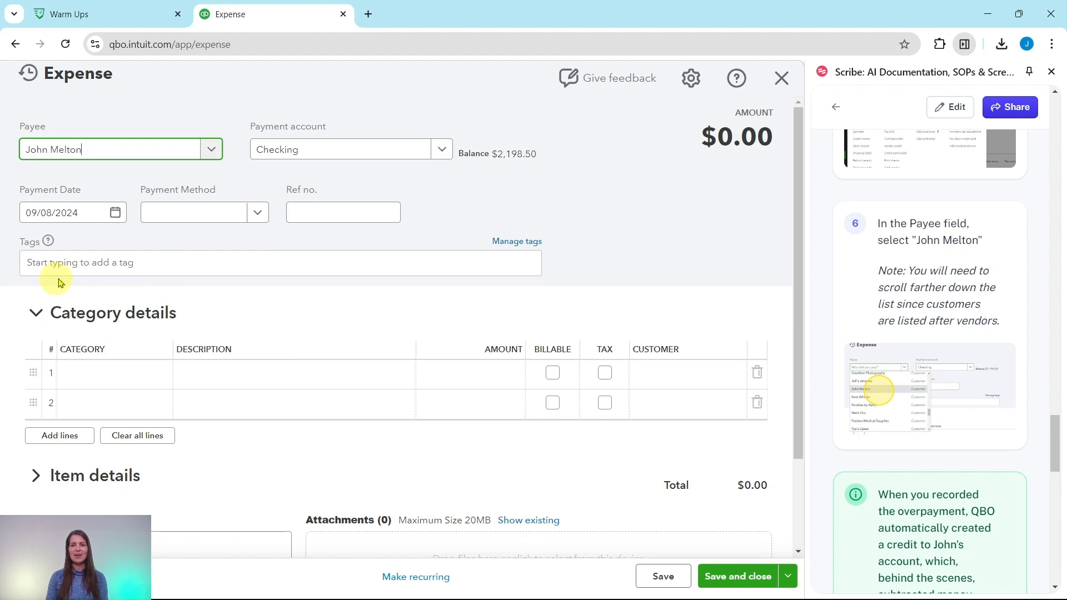
Read the guide's instructions for completing the expense form and set the payment method to Check.
scroll(884, 272, down, 5)
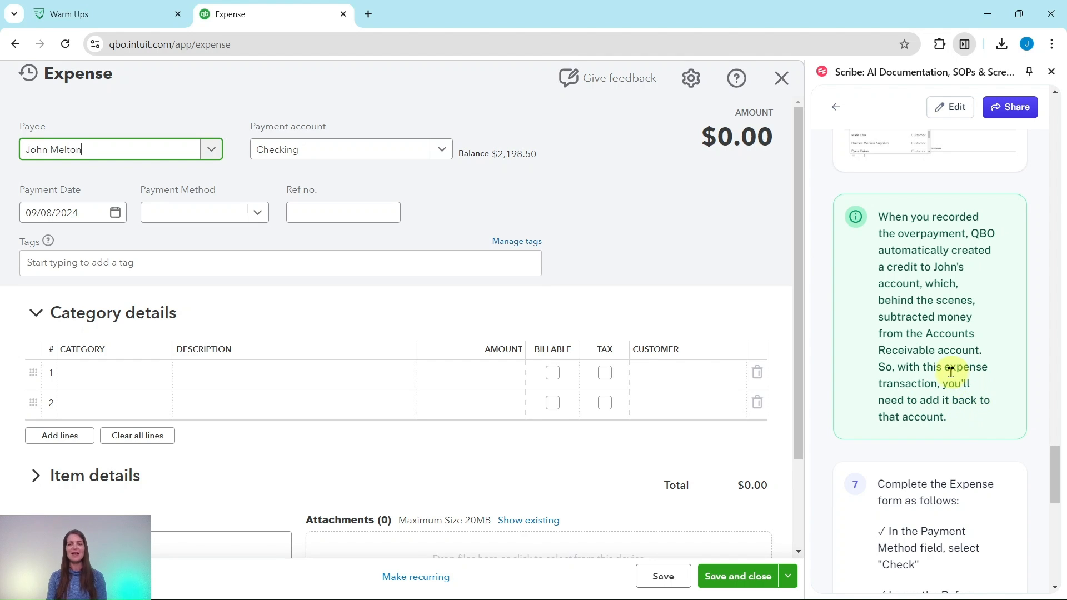
scroll(947, 366, down, 4)
scroll(949, 368, down, 4)
scroll(956, 372, up, 2)
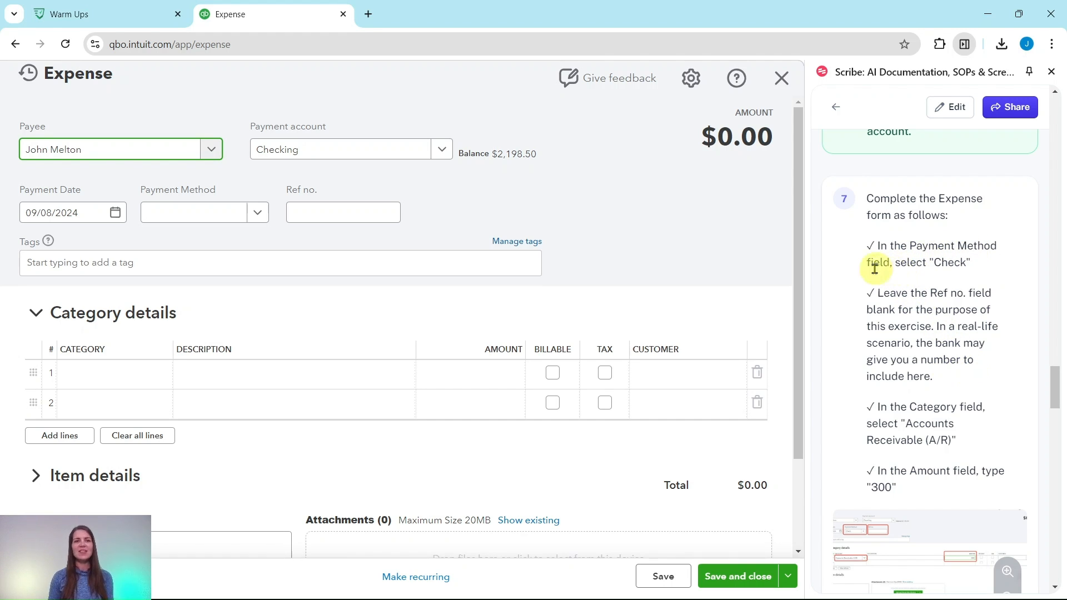
click(257, 213)
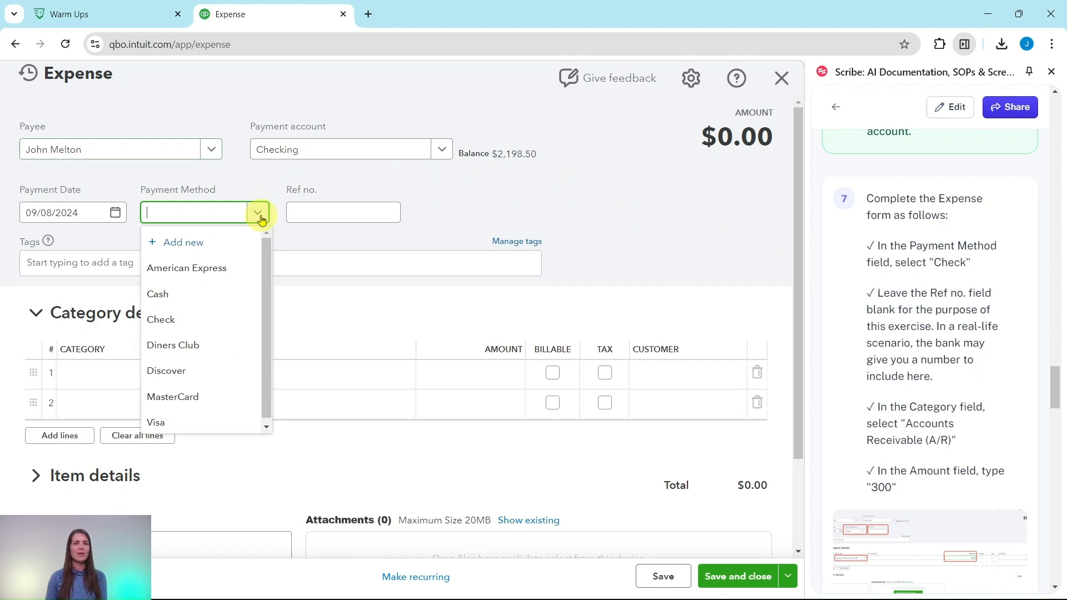
click(160, 318)
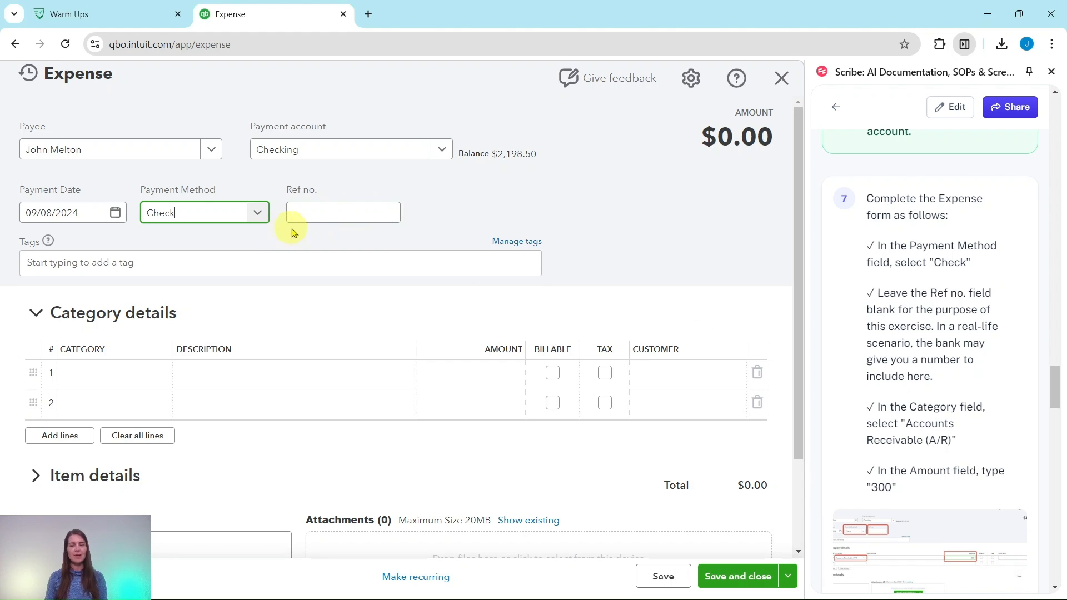
Set the category of the first expense line to Accounts Receivable (A/R).
scroll(964, 381, down, 3)
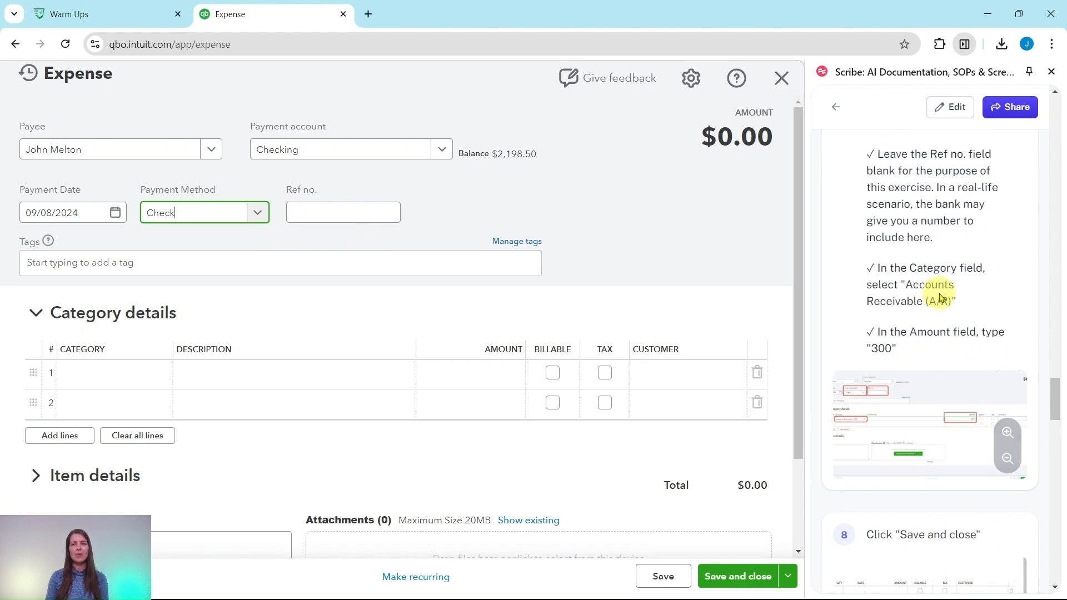
click(124, 372)
click(148, 378)
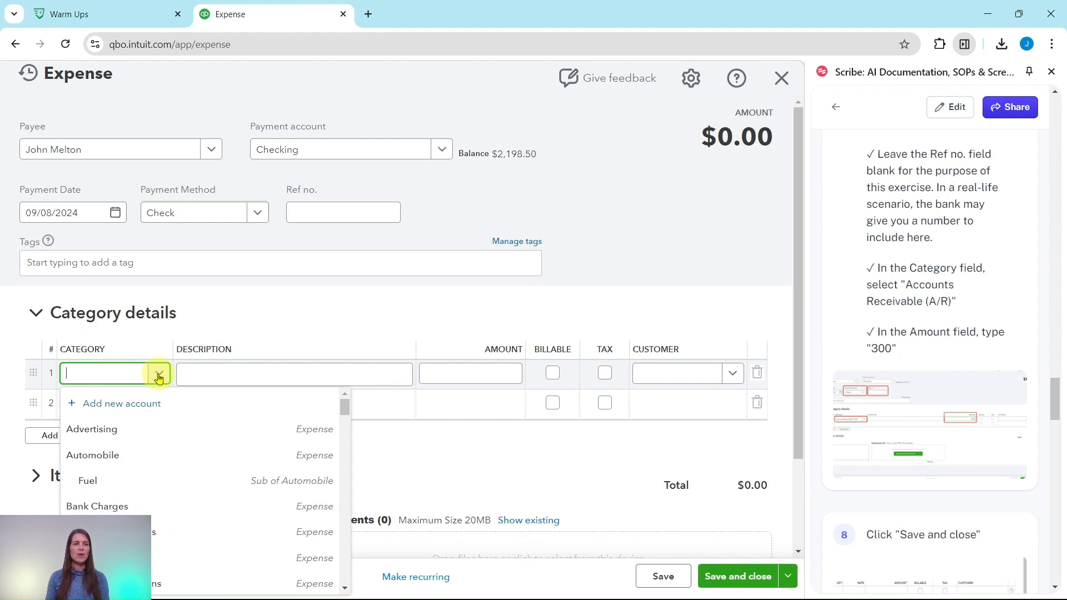
text(account )
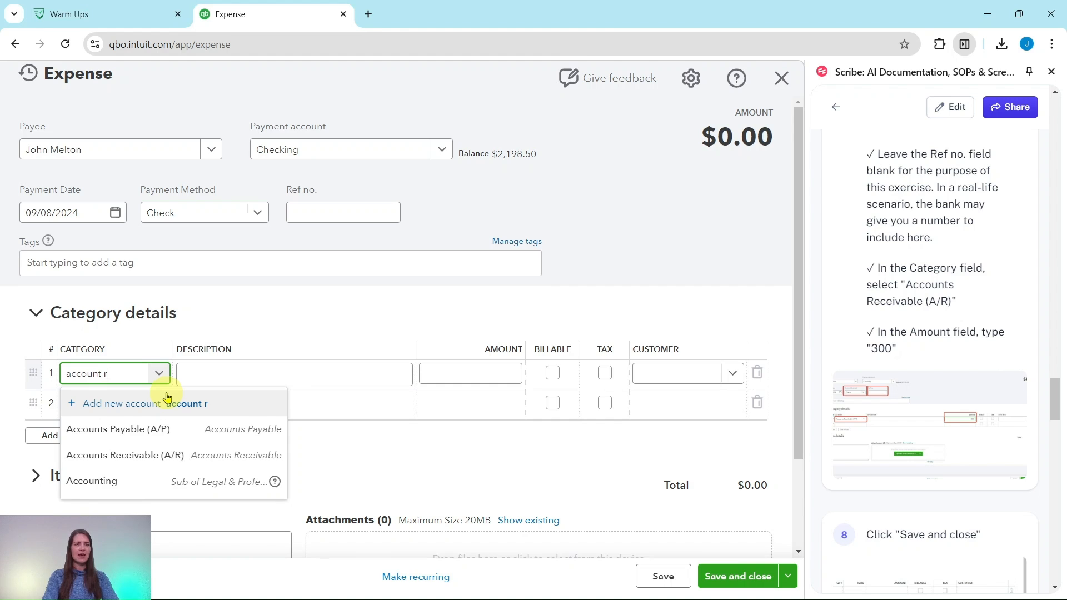
text(r)
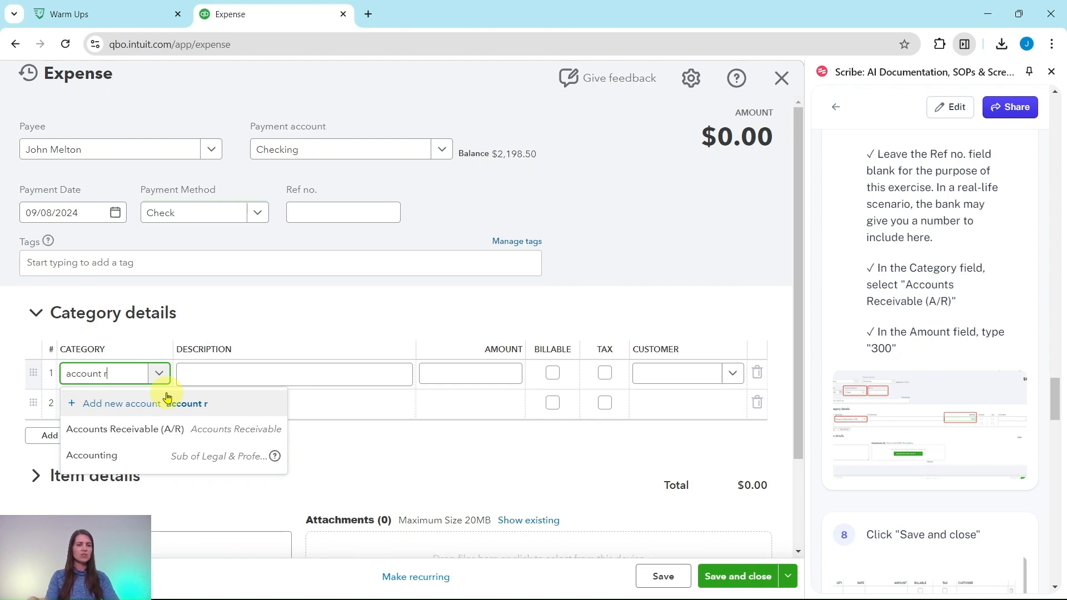
click(139, 435)
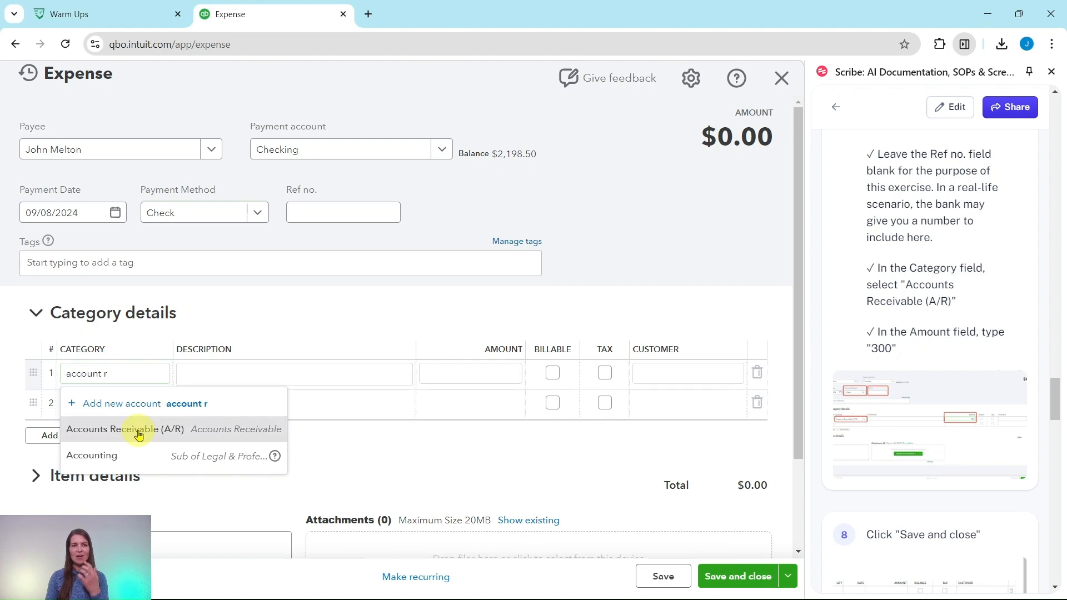
Enter 300 as the amount of the Accounts Receivable line, then save and close the expense.
click(461, 371)
click(488, 373)
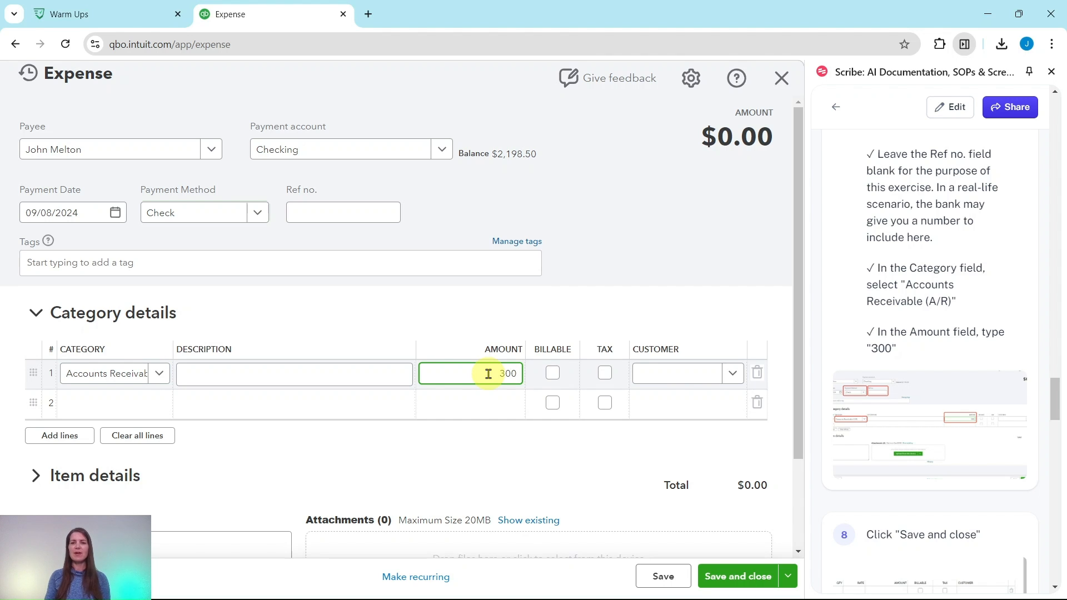
scroll(953, 321, down, 5)
scroll(954, 323, up, 8)
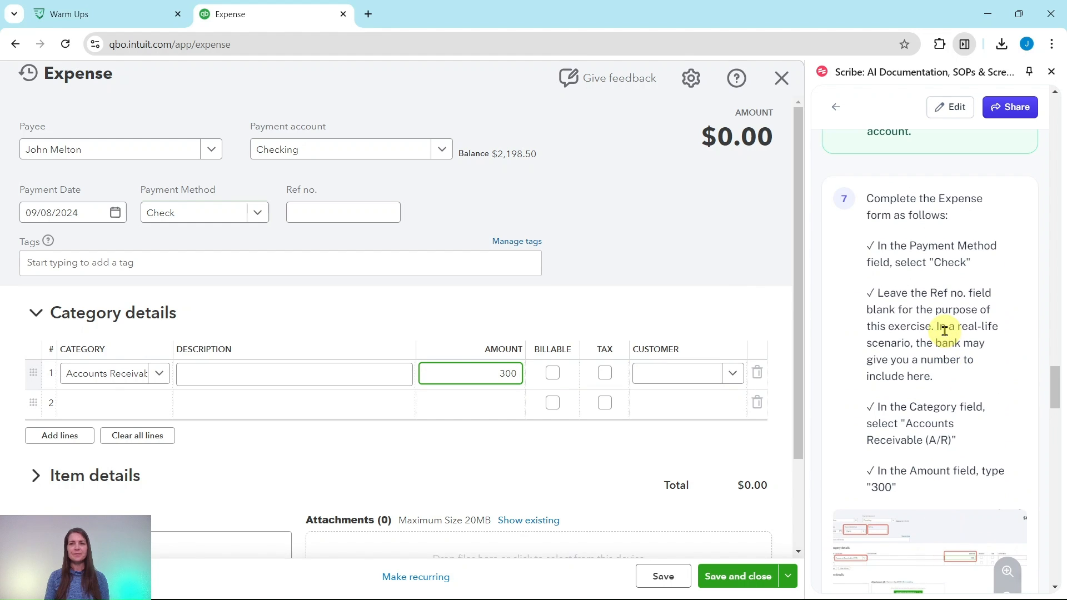
scroll(945, 348, down, 10)
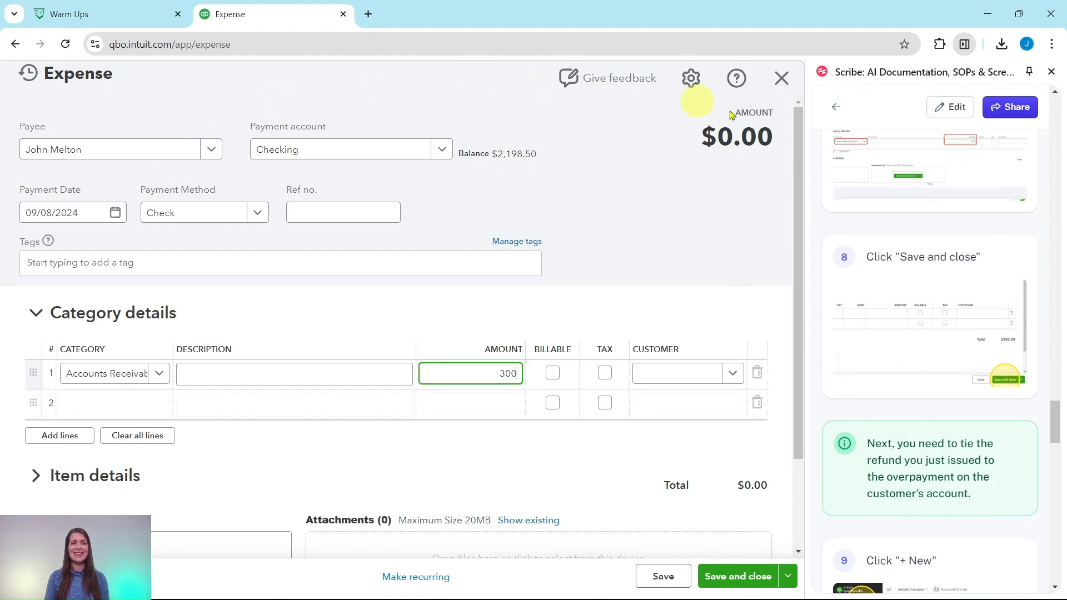
scroll(917, 297, down, 3)
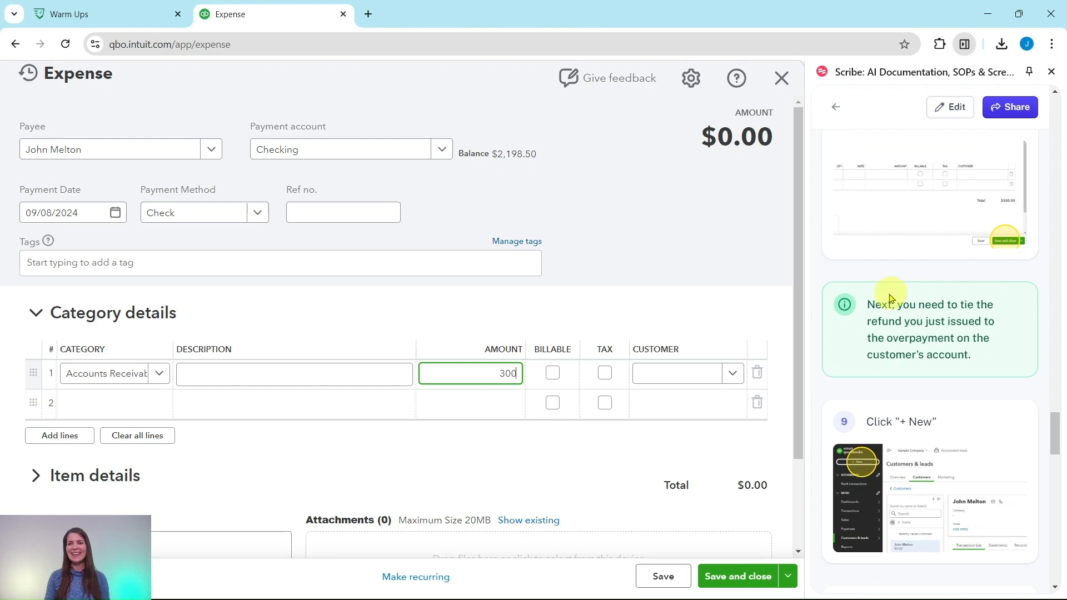
click(730, 578)
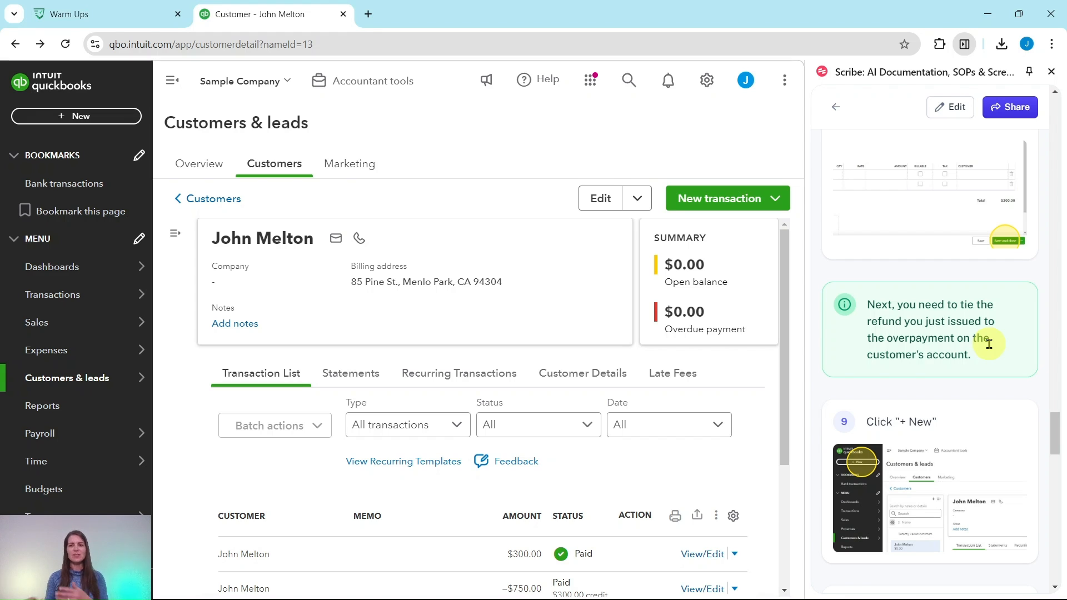
Start a new Receive Payment transaction and choose the refunded customer.
scroll(989, 344, down, 5)
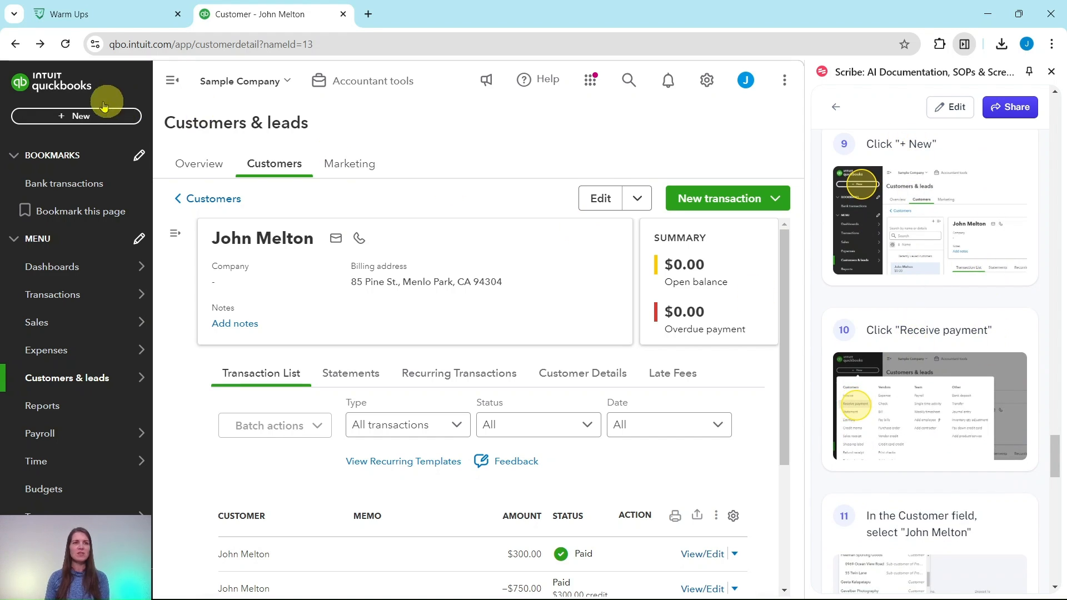
click(76, 117)
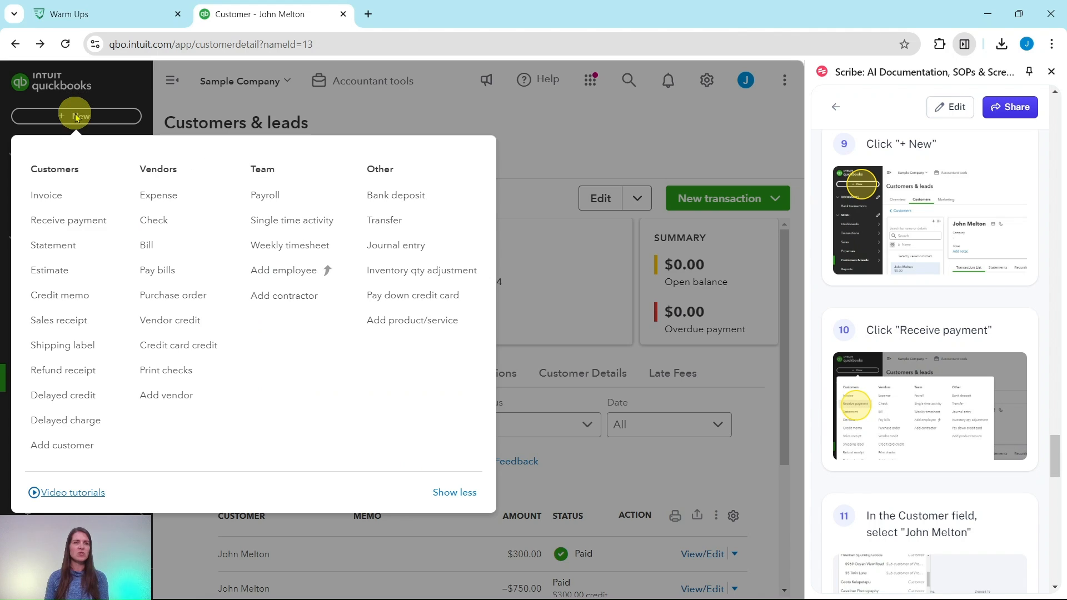
click(71, 227)
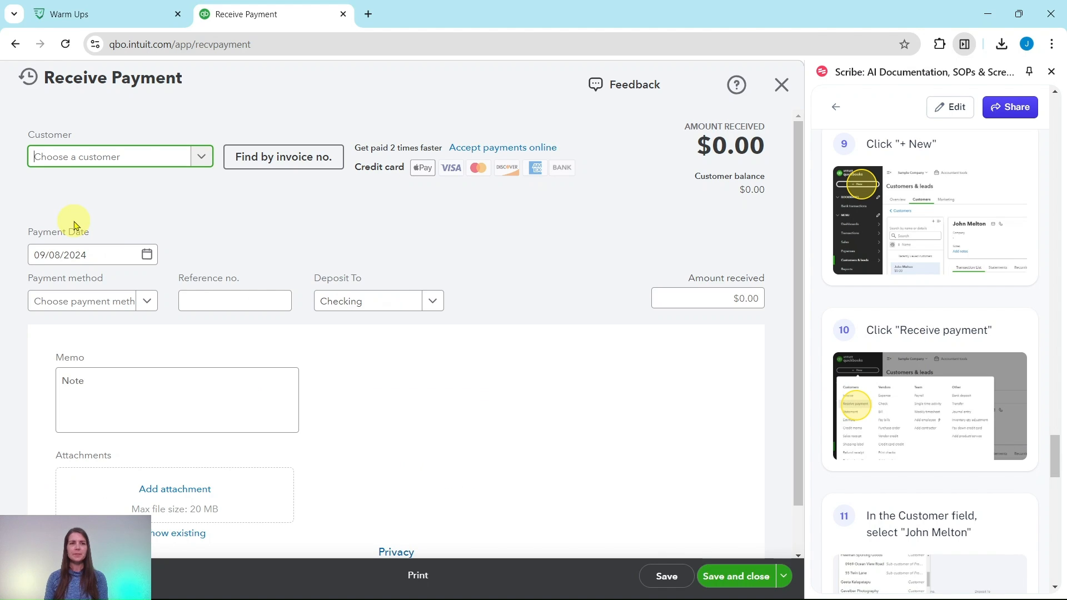
scroll(944, 383, down, 6)
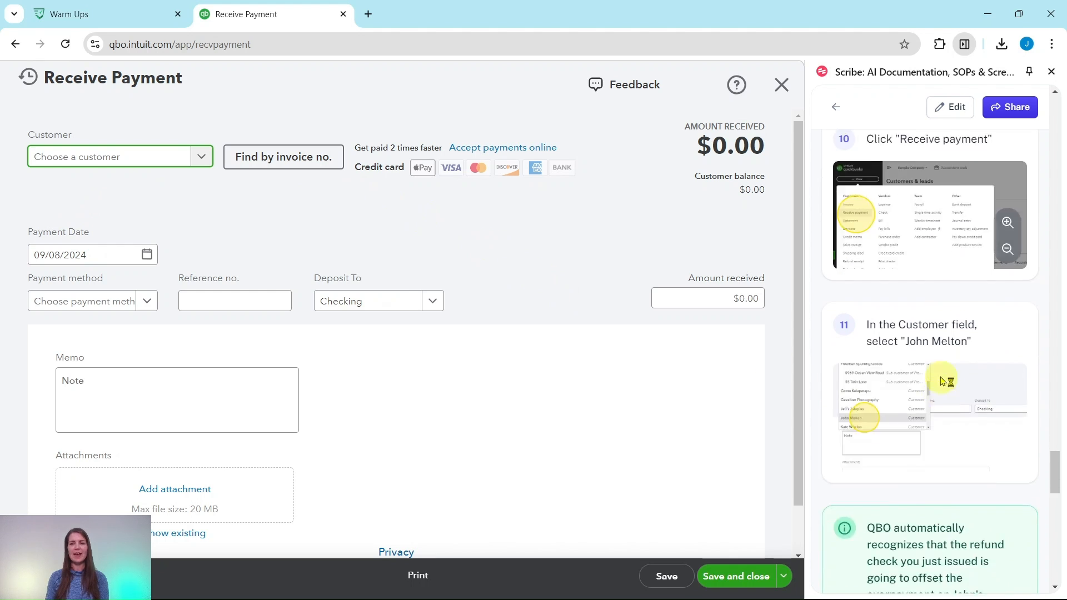
click(202, 158)
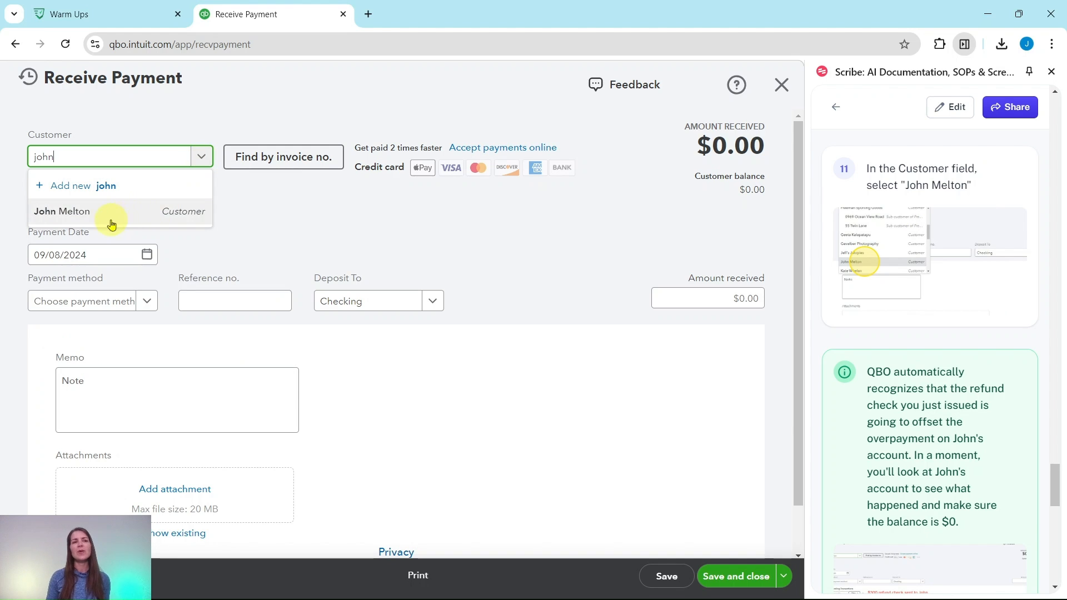
click(58, 215)
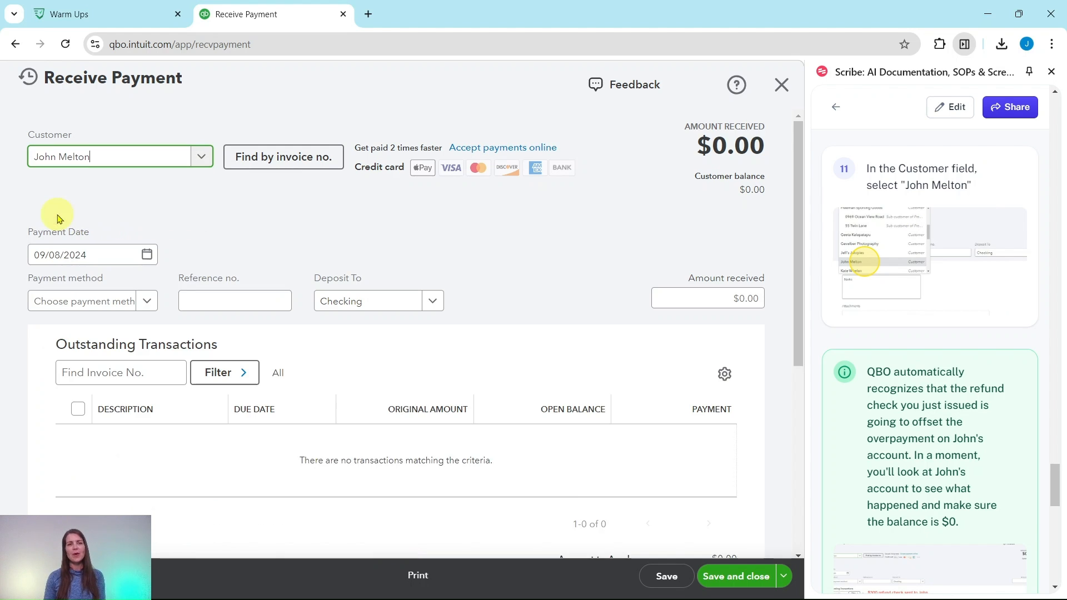
Save and close the payment that applies the $300.00 refund expense against the customer's overpayment.
scroll(900, 267, down, 3)
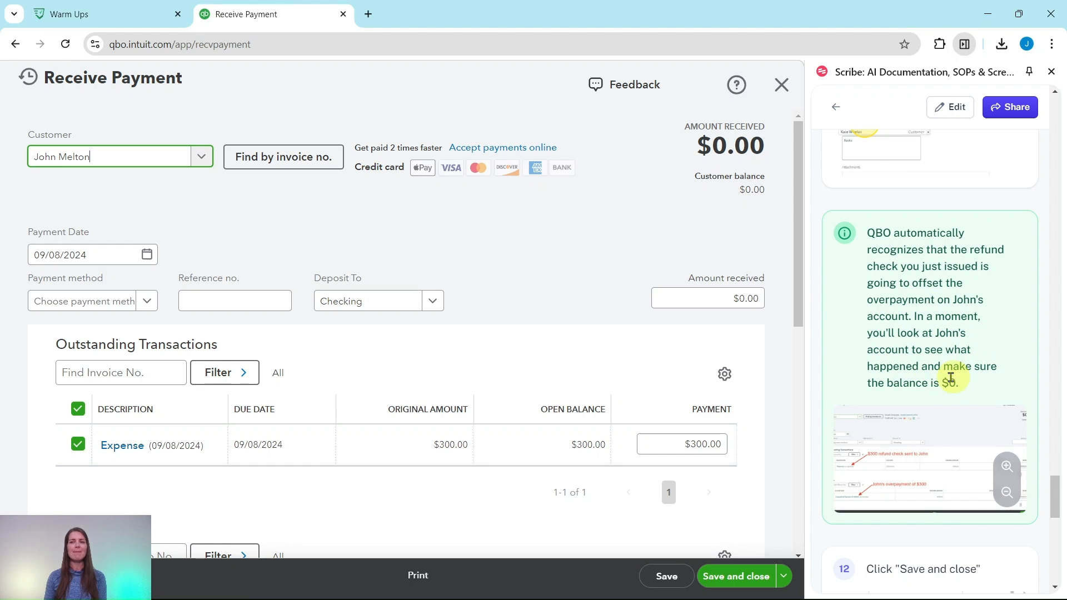
scroll(921, 383, down, 6)
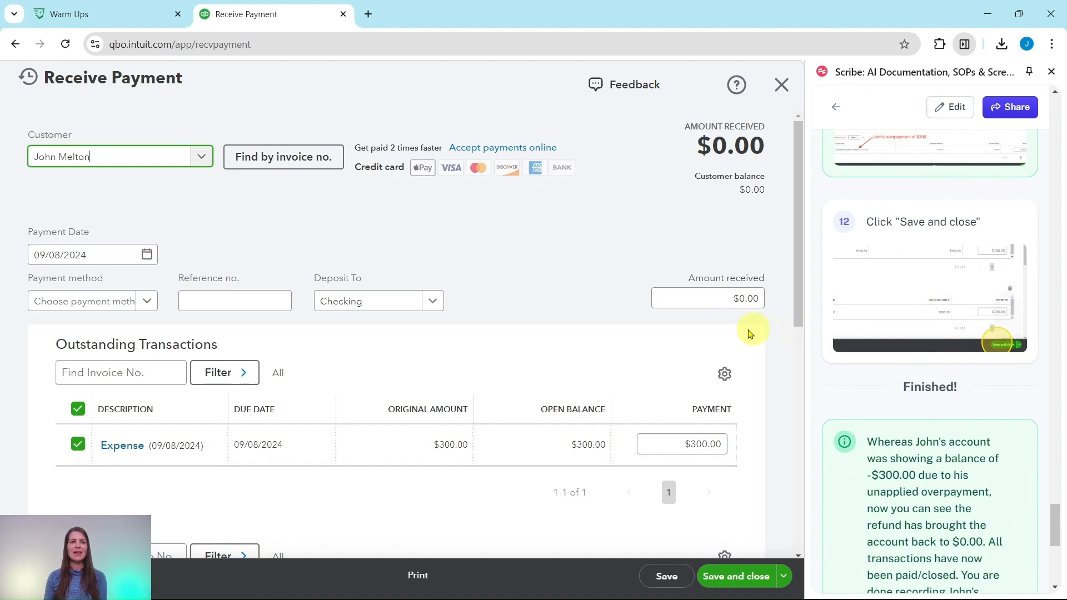
click(743, 577)
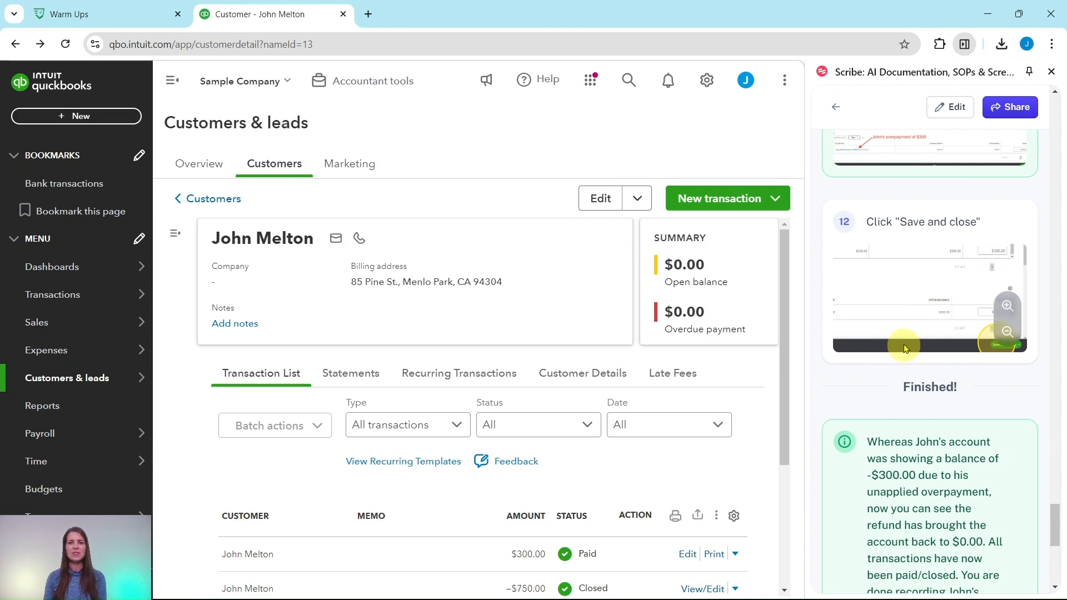
Examine the customer's open balance and the amounts and statuses of all transactions, comparing them with the guide's closing review.
scroll(903, 331, down, 4)
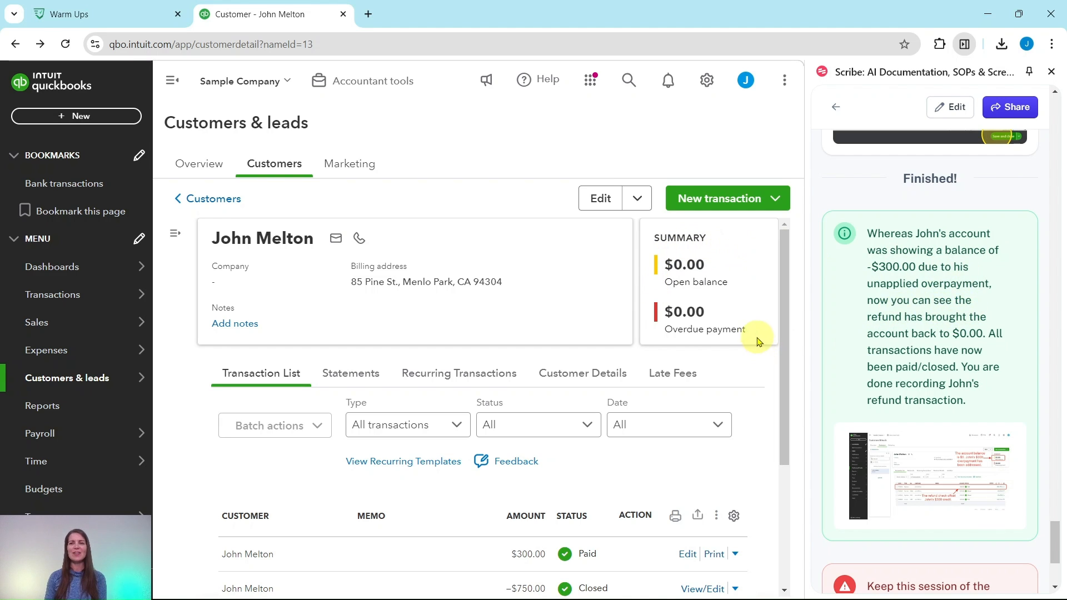
scroll(761, 341, down, 4)
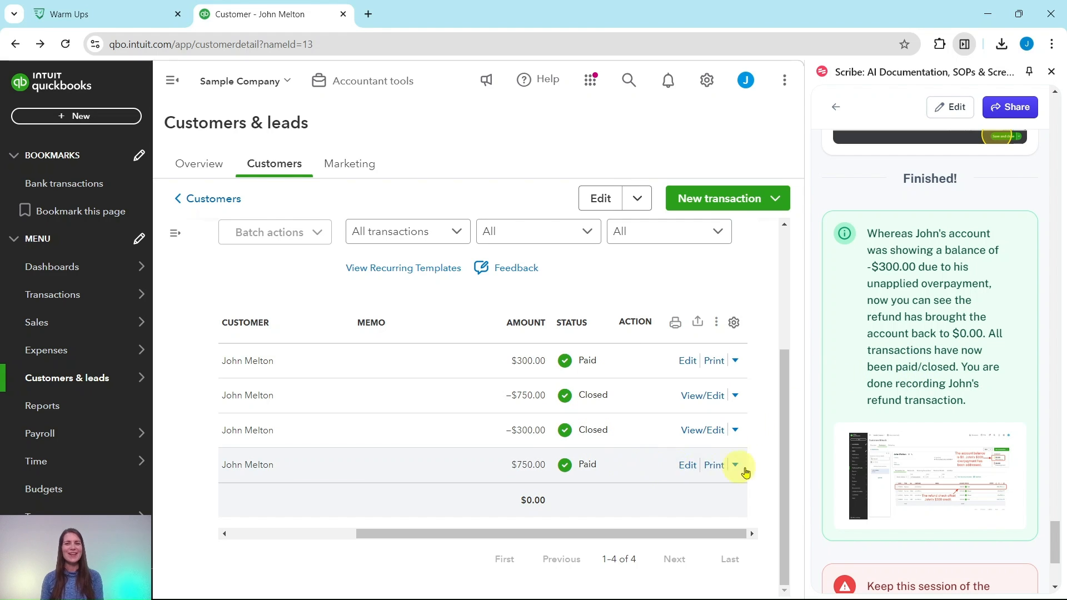
scroll(759, 488, up, 3)
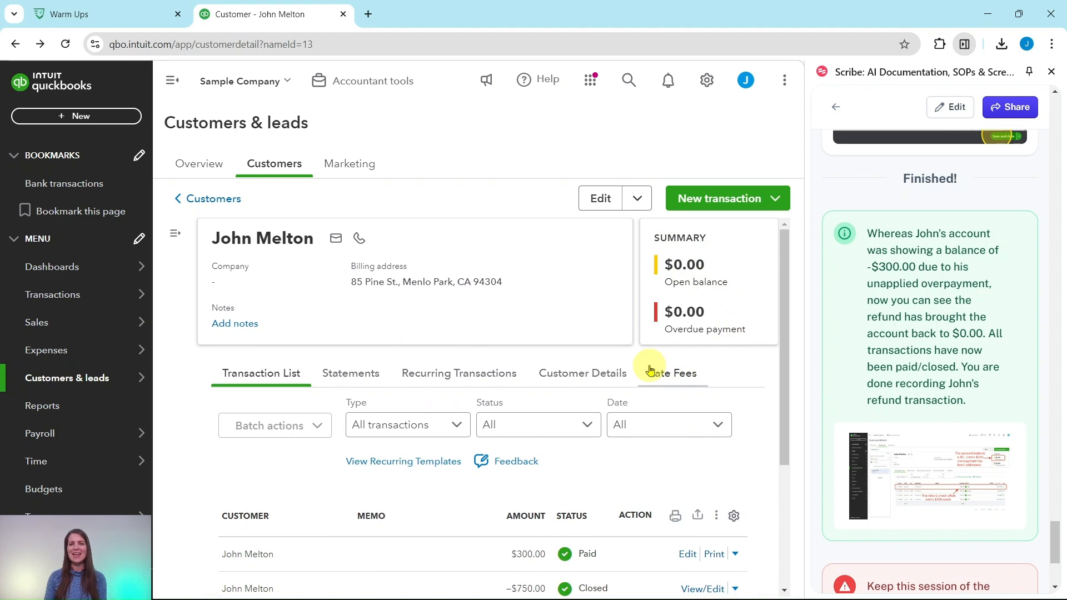
scroll(717, 439, down, 3)
scroll(595, 531, down, 1)
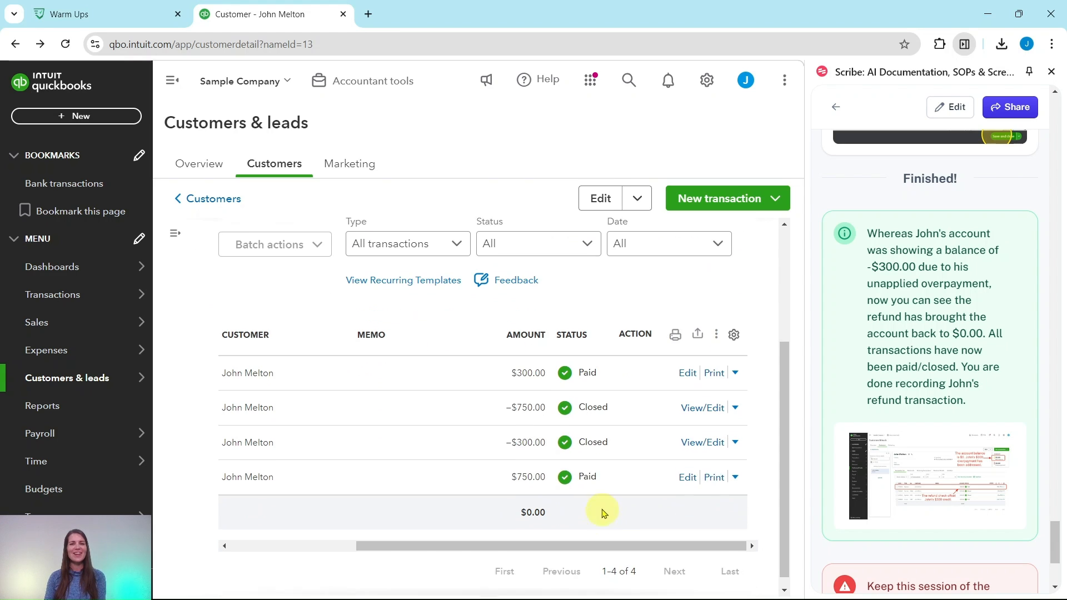